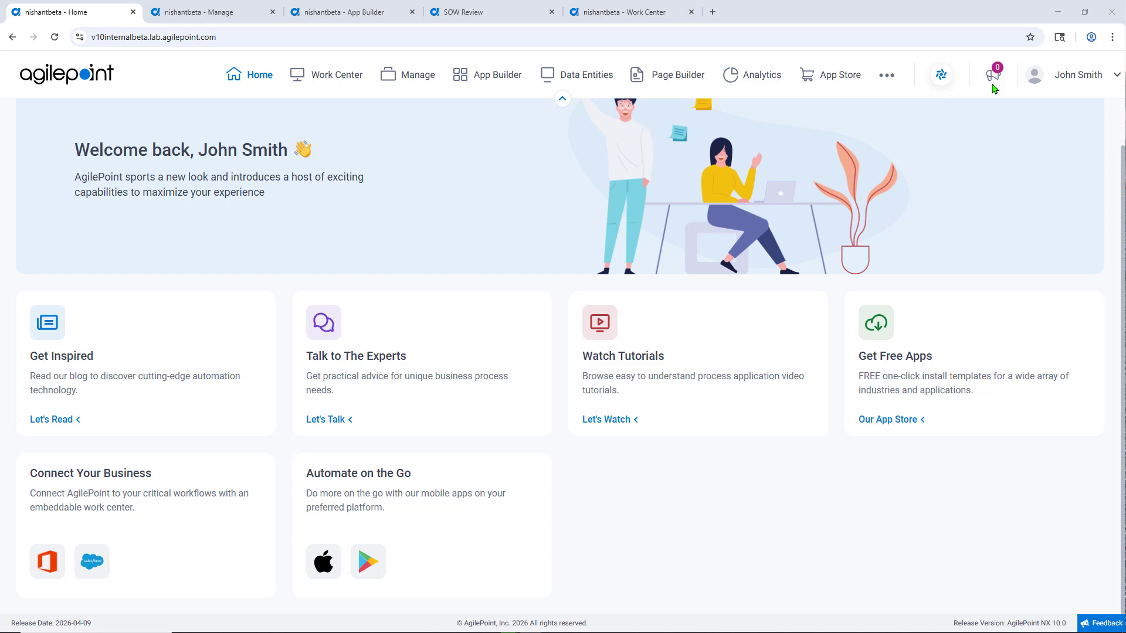
Step: Open the Global Access Tokens in Manage and start adding a token of type OpenAI Compatible LLM (BETA)
left_click(227, 17)
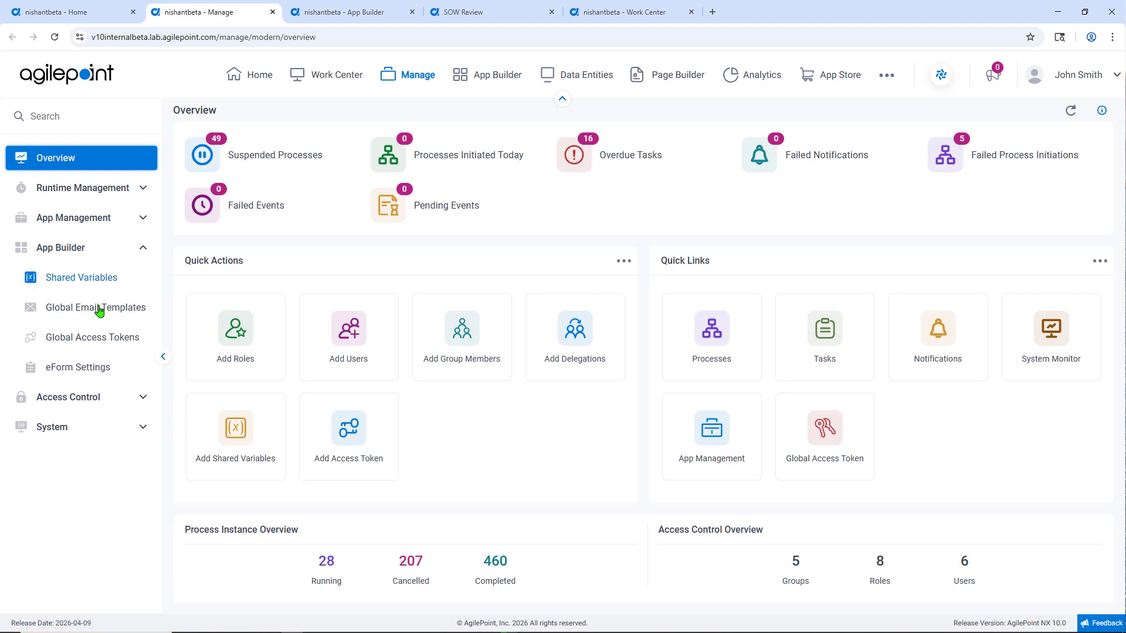
left_click(100, 339)
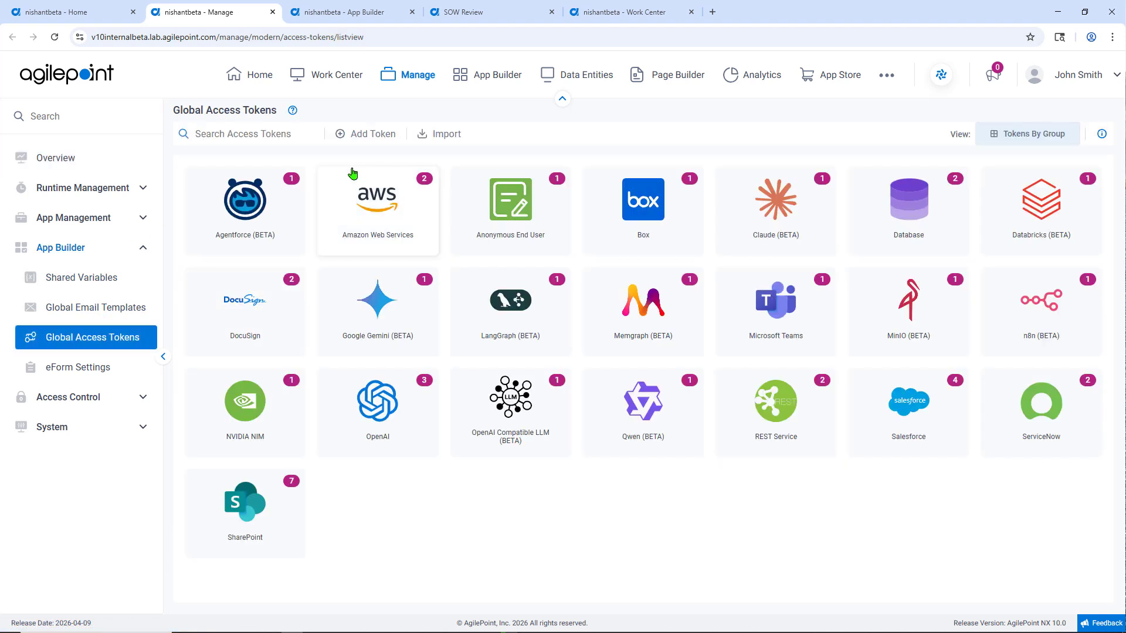
left_click(367, 141)
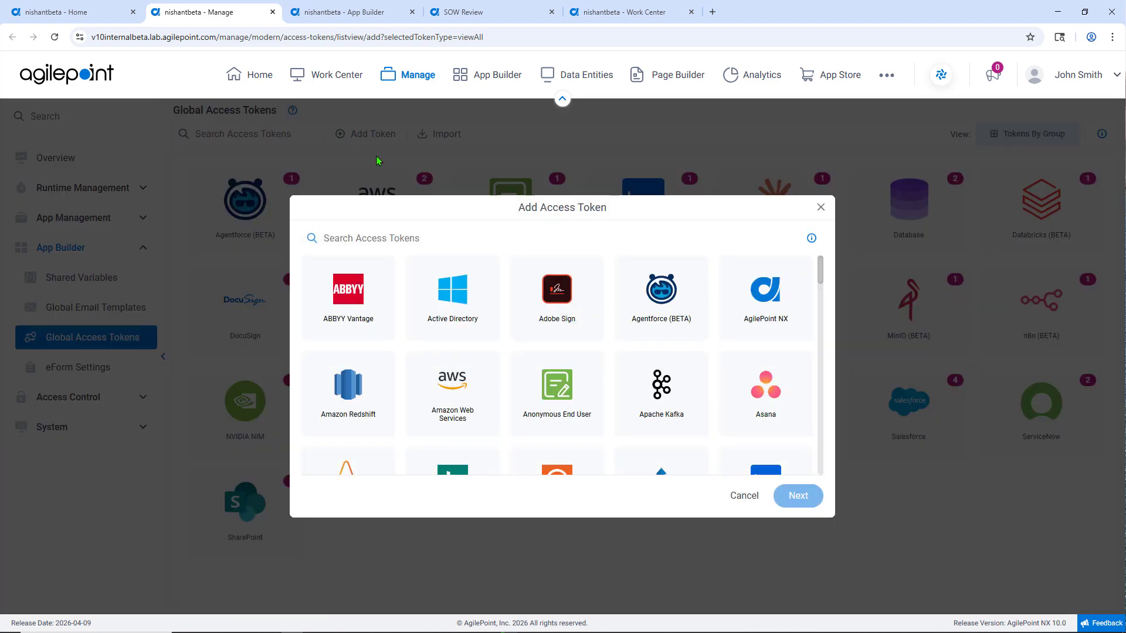
left_click(400, 245)
type("com")
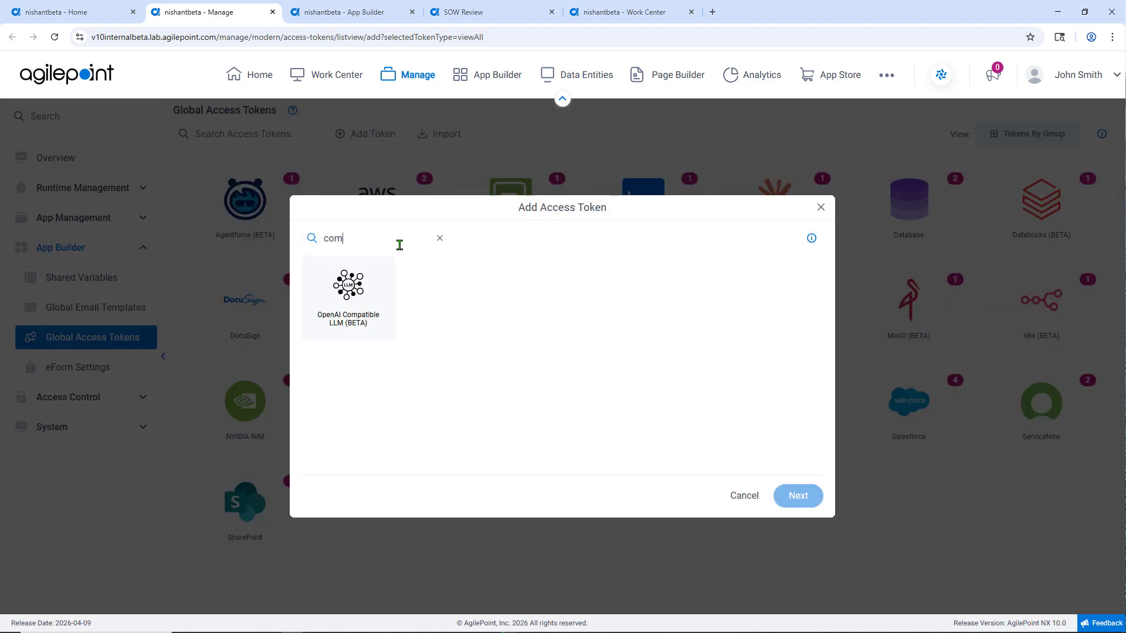
left_click(364, 294)
left_click(808, 496)
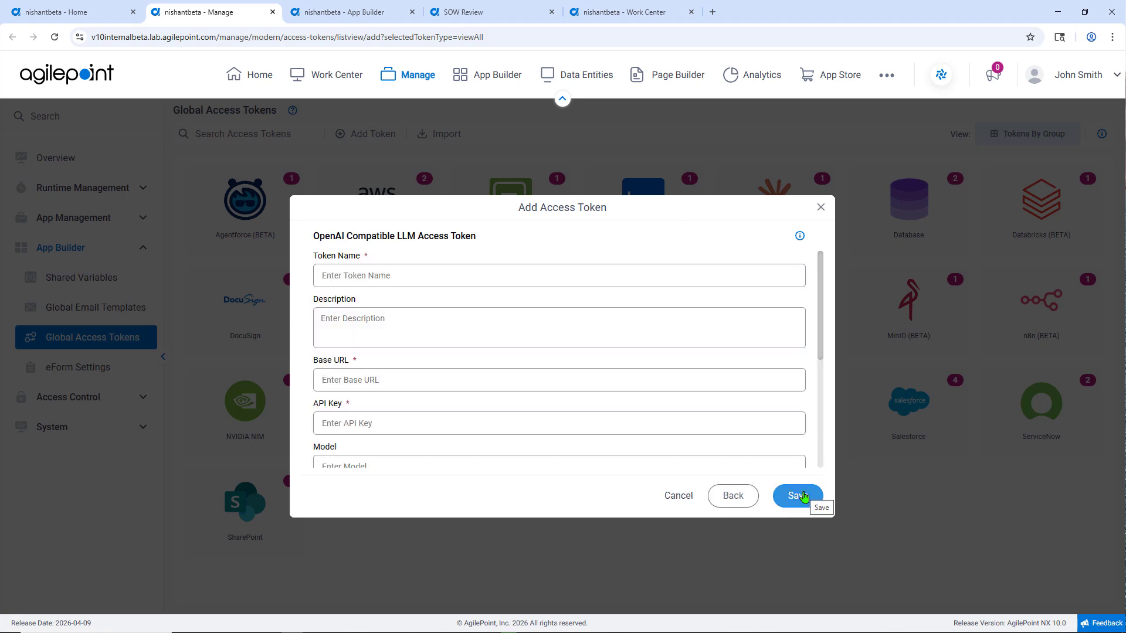
Step: Examine the token's fields from Token Name to Request Headers and the connection test, and close the form without saving
left_click(541, 341)
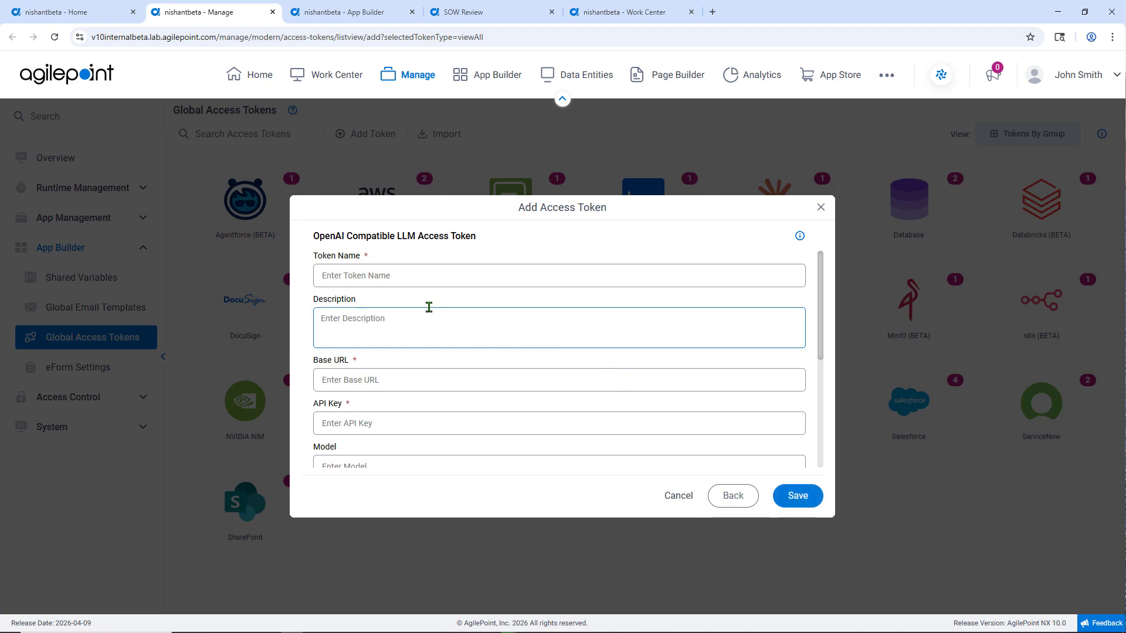
left_click(442, 278)
left_click(427, 326)
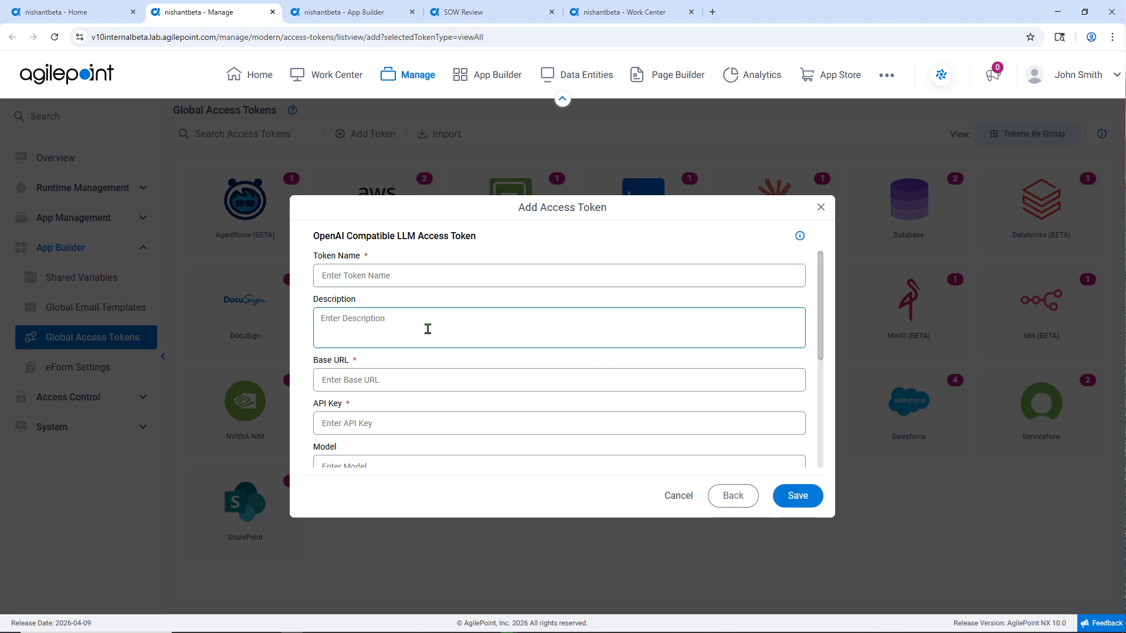
left_click(434, 391)
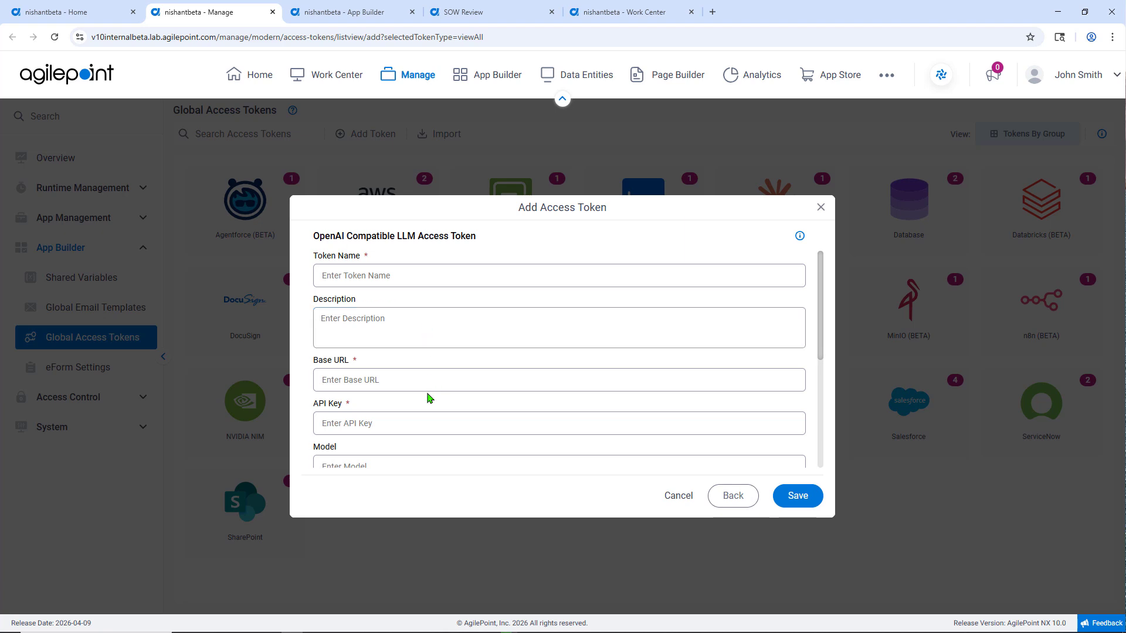
scroll(416, 373, "down", 1)
left_click(417, 374)
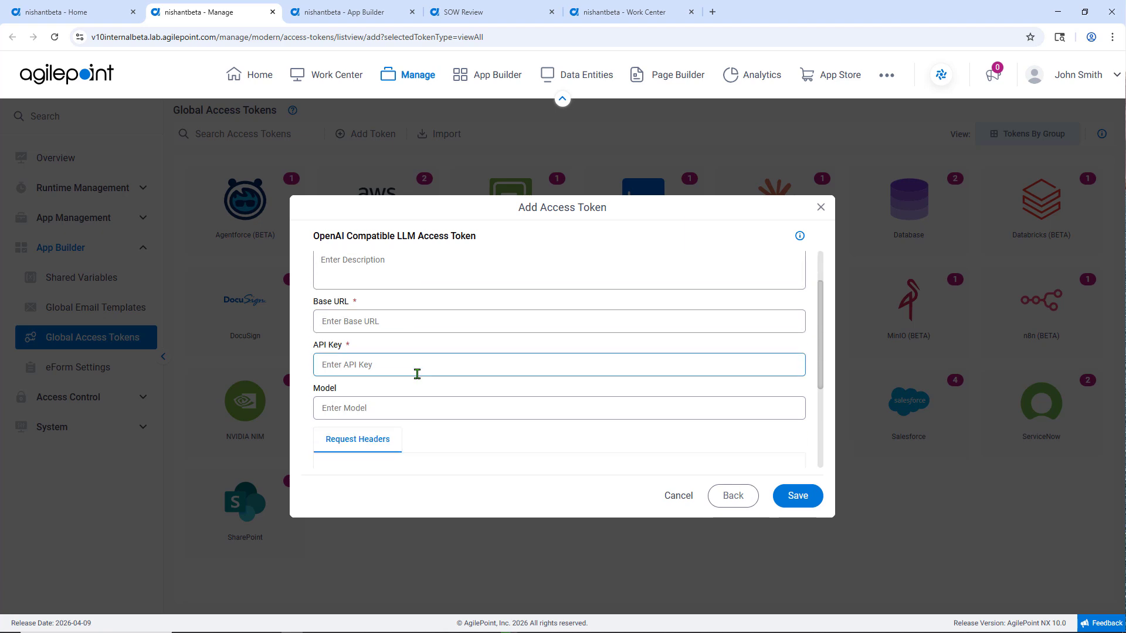
left_click(420, 404)
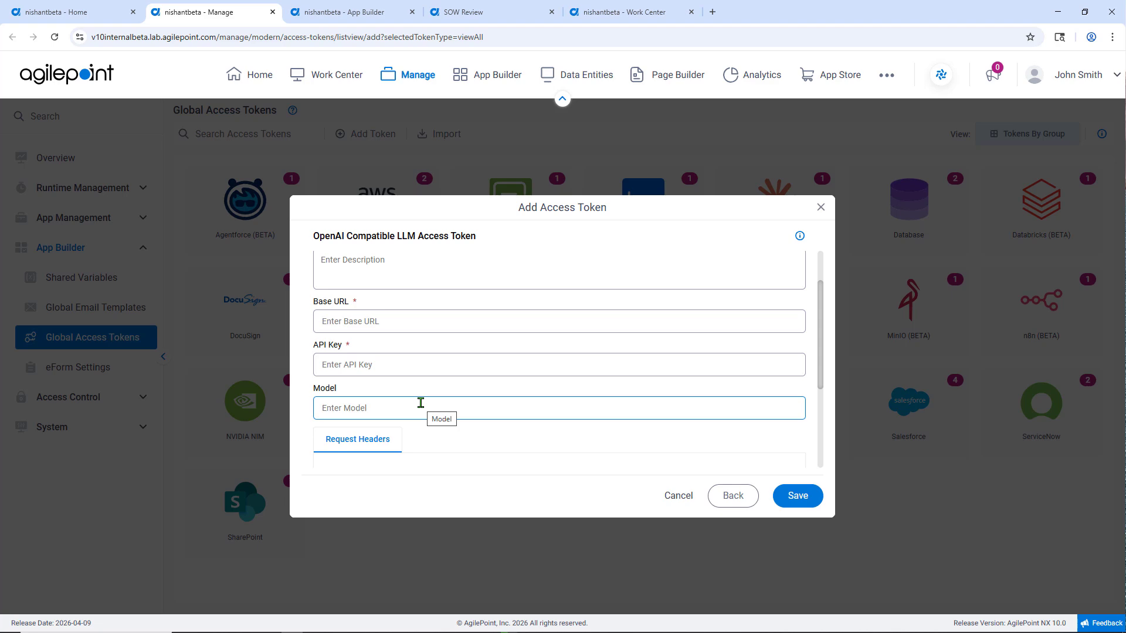
left_click(311, 418)
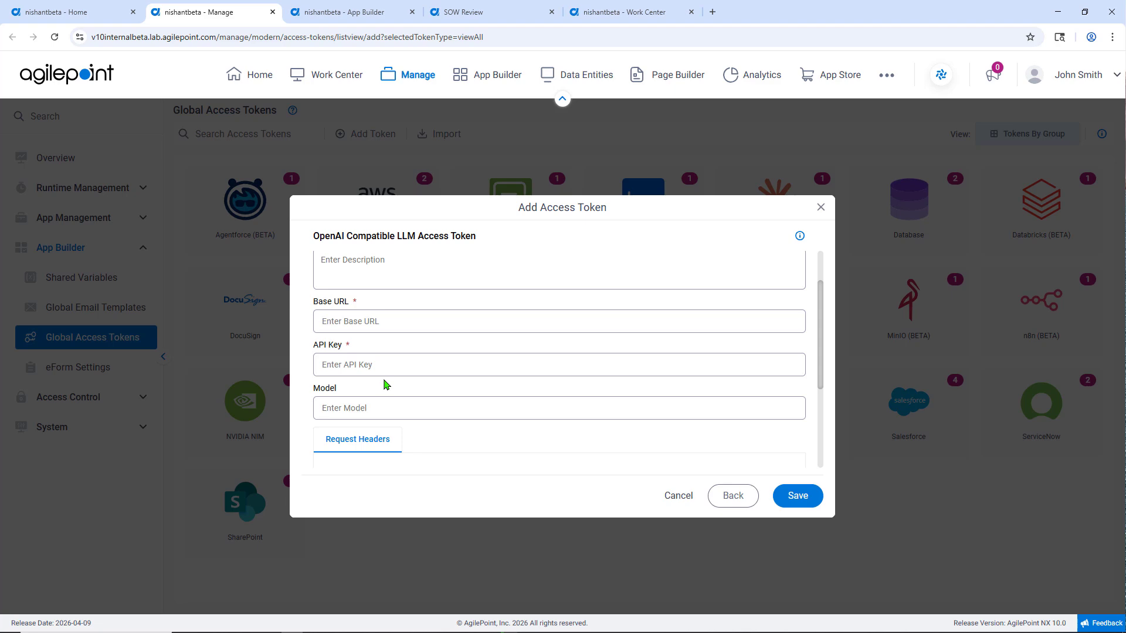
scroll(386, 384, "down", 3)
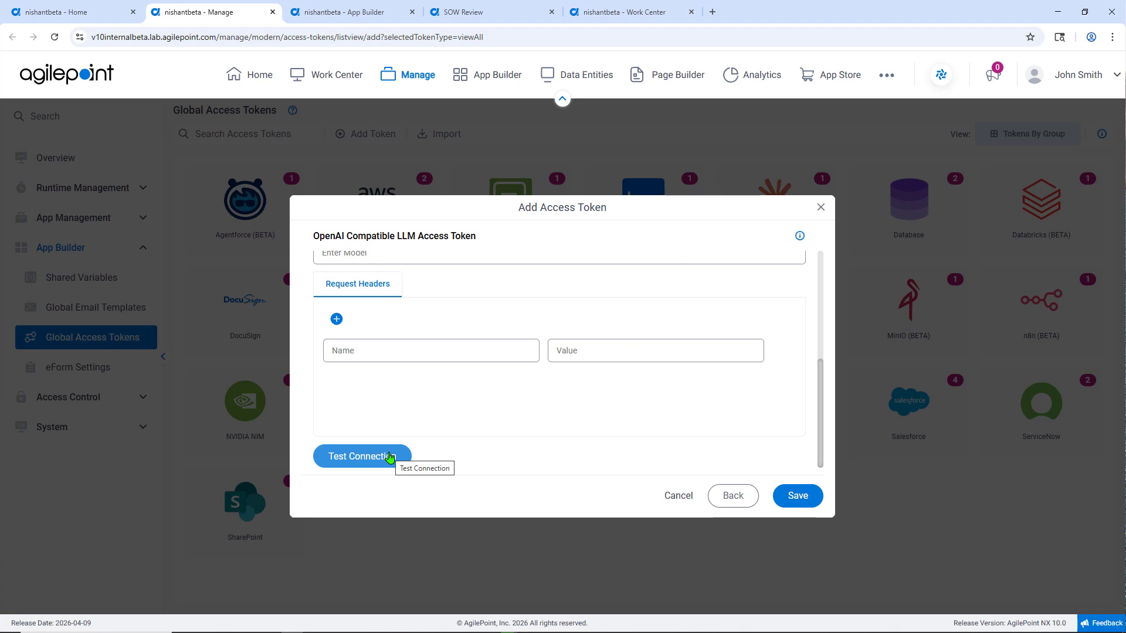
left_click(819, 210)
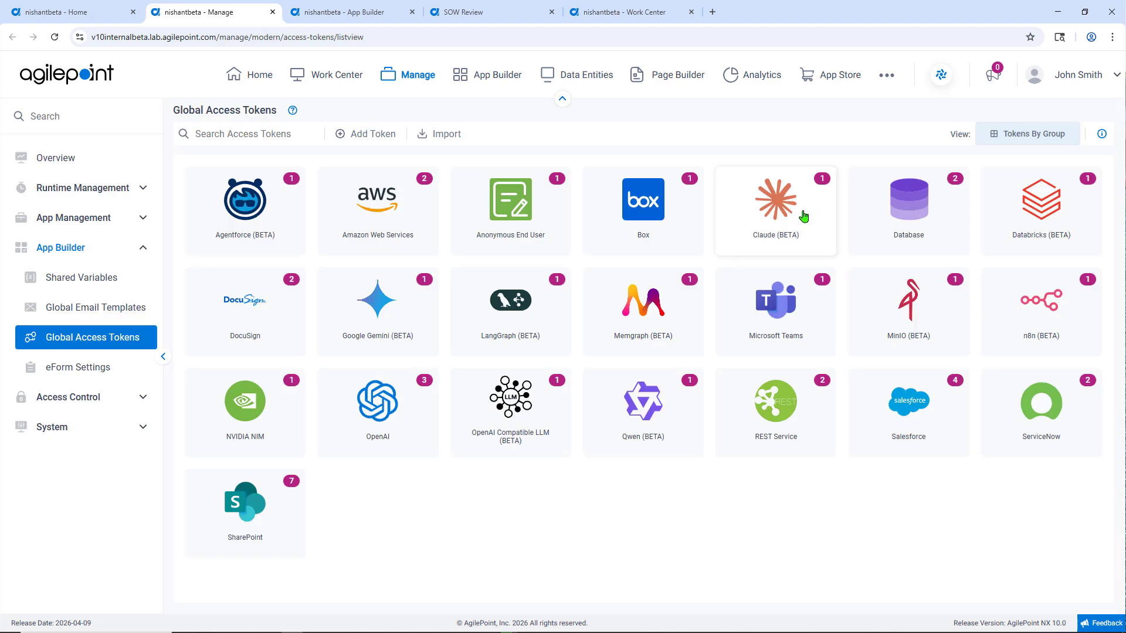
Step: Open the eForm of the Submission Form task in the Data Extraction Demo process for editing and go to its document upload area
left_click(343, 18)
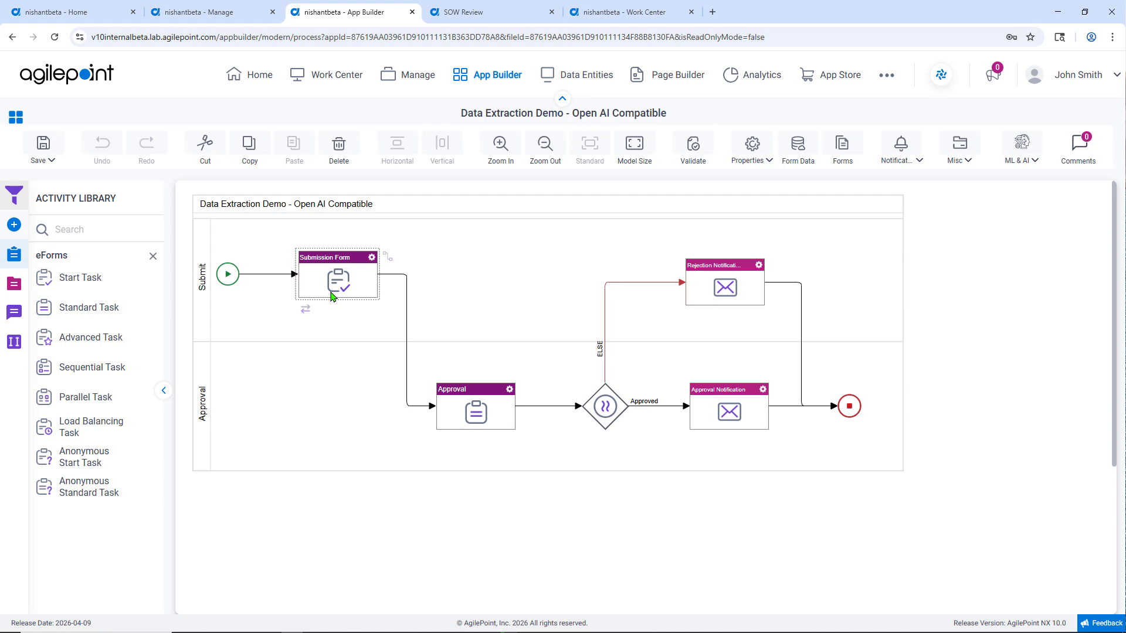
left_click(372, 259)
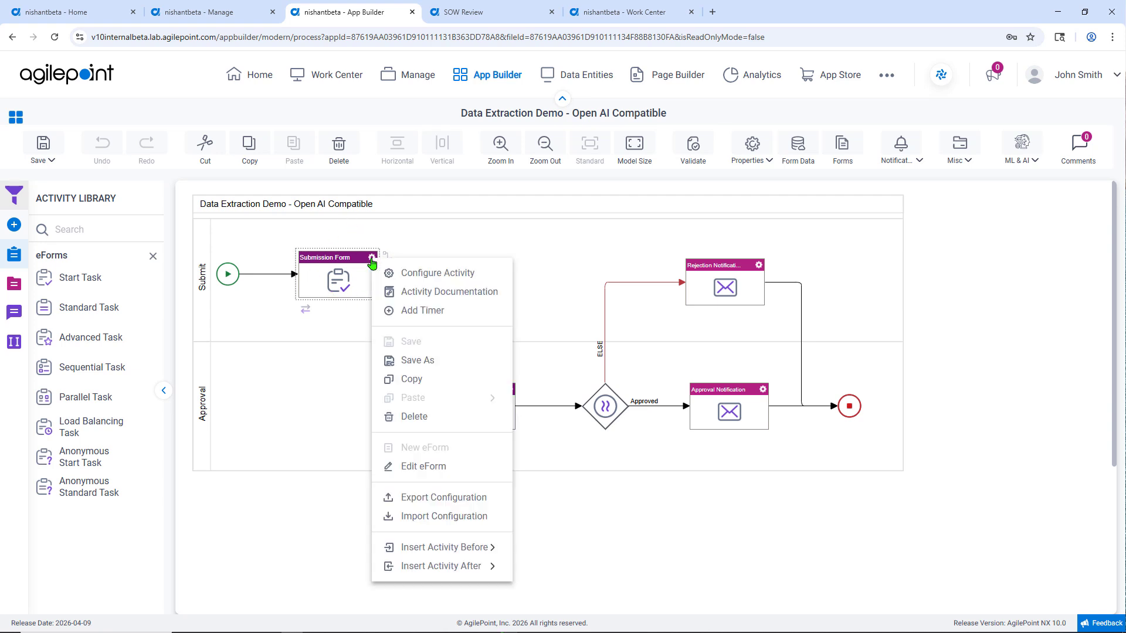
left_click(429, 467)
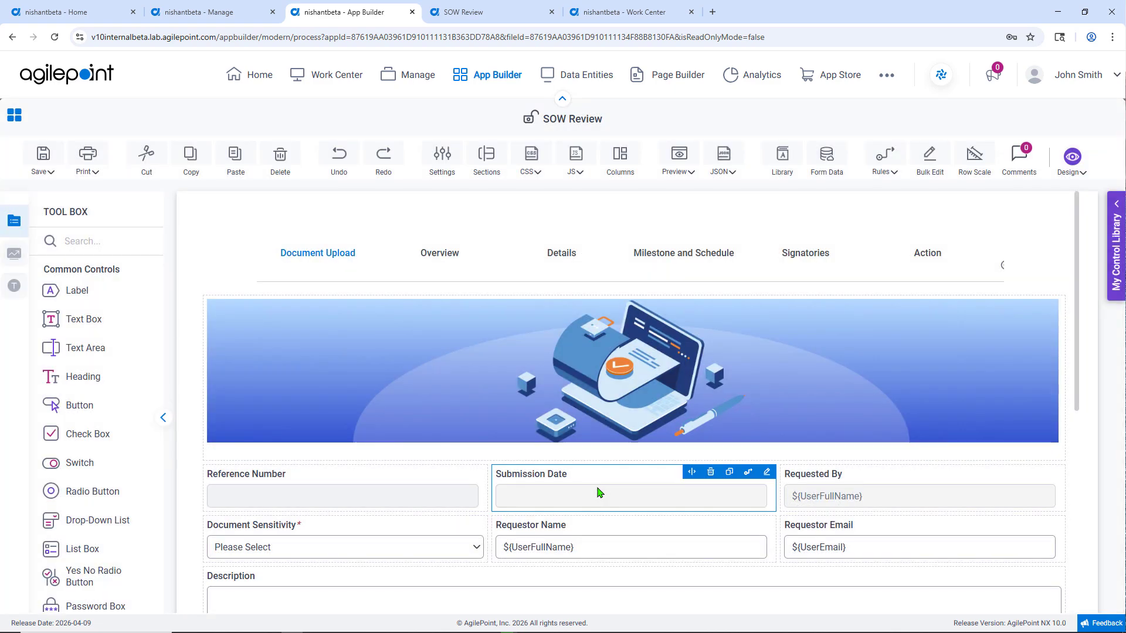
scroll(598, 491, "down", 5)
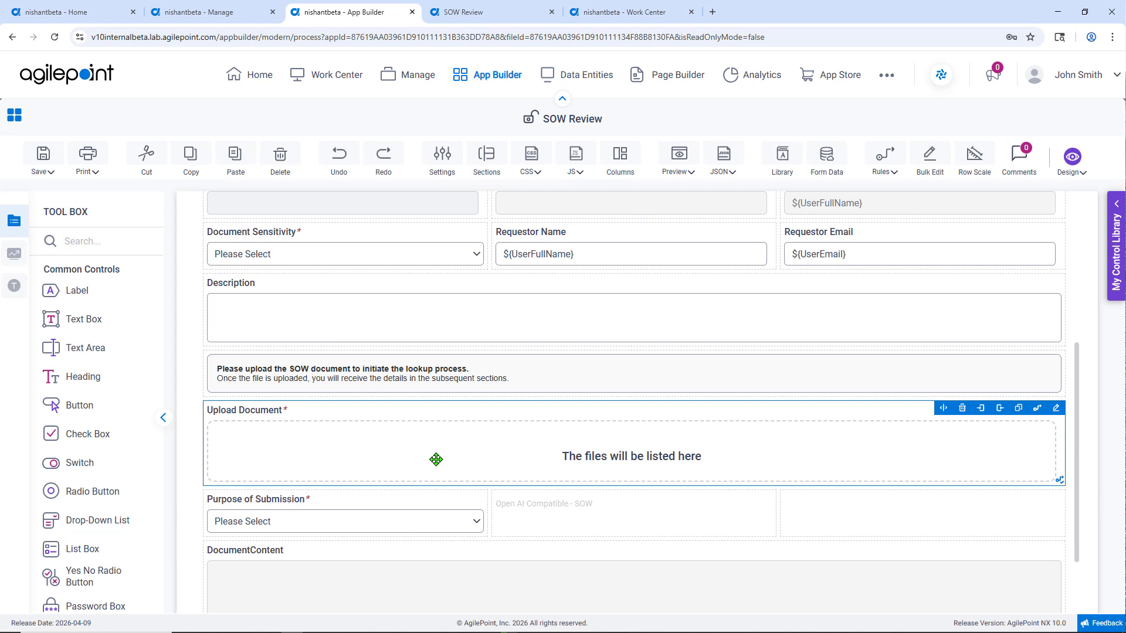
scroll(433, 463, "down", 1)
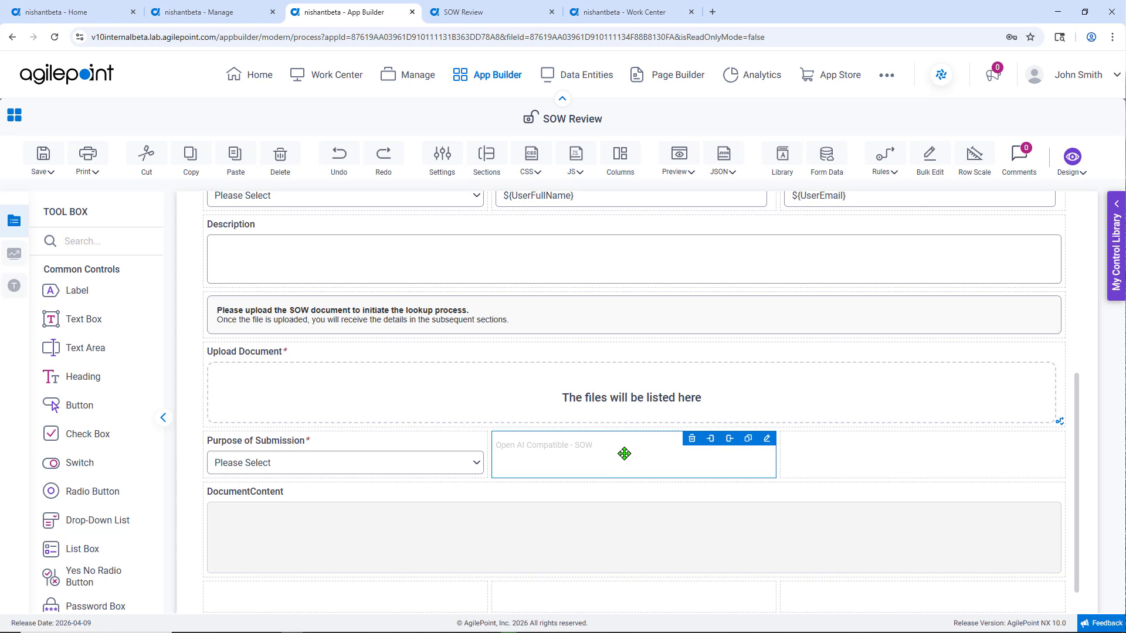
Step: Add an Auto-Lookup control to the empty cell beside the Open AI Compatible - SOW control
left_click(109, 242)
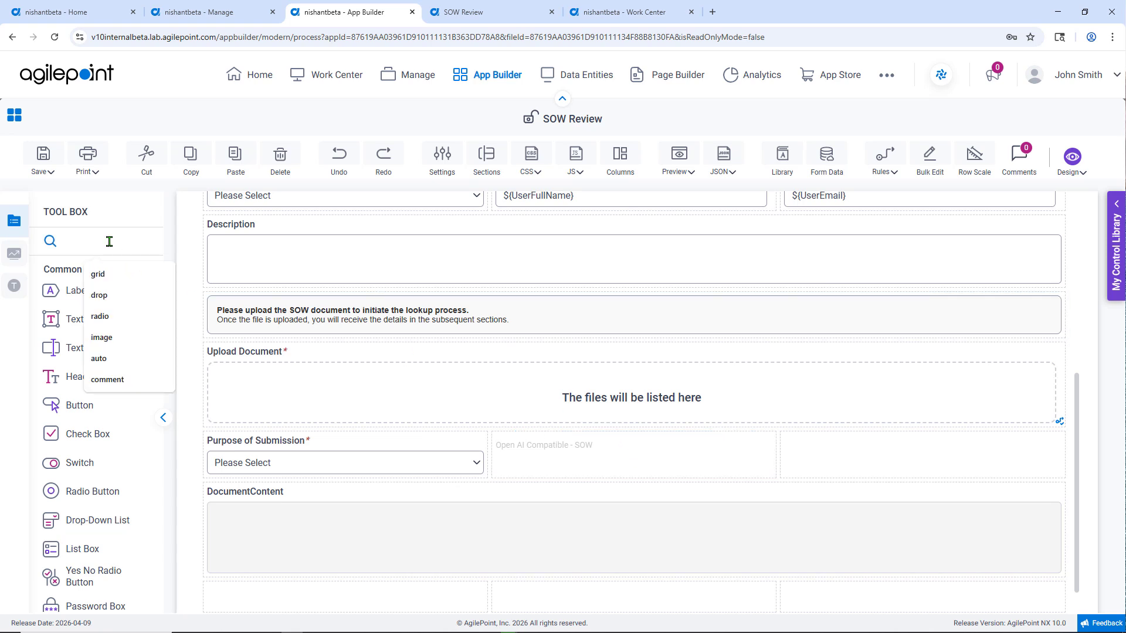
type("au")
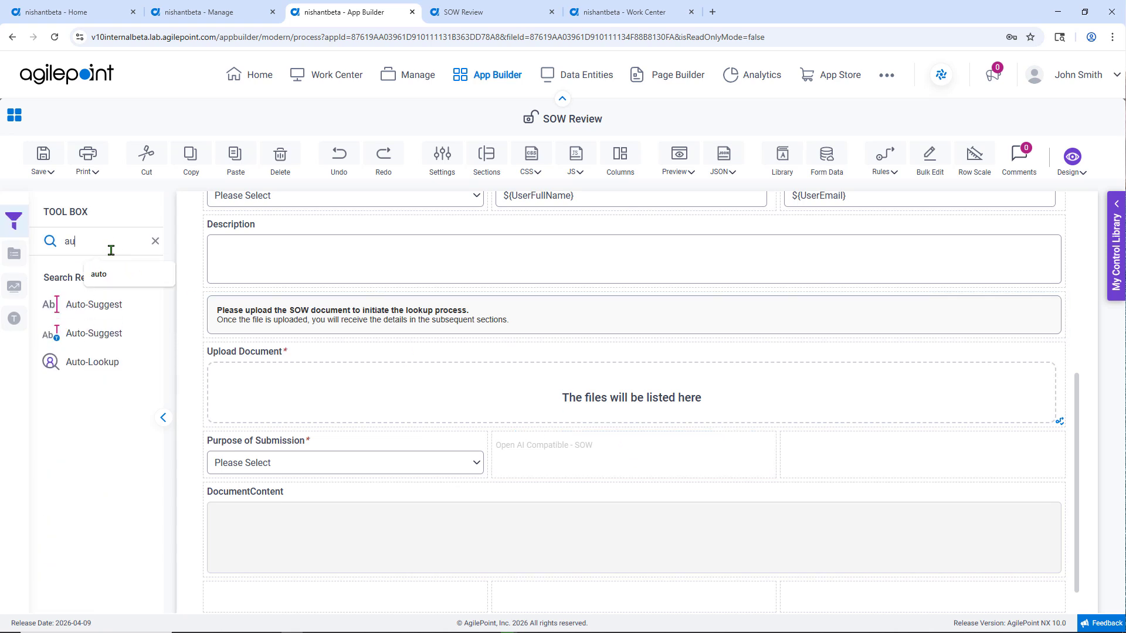
left_click_drag(100, 364, 811, 467)
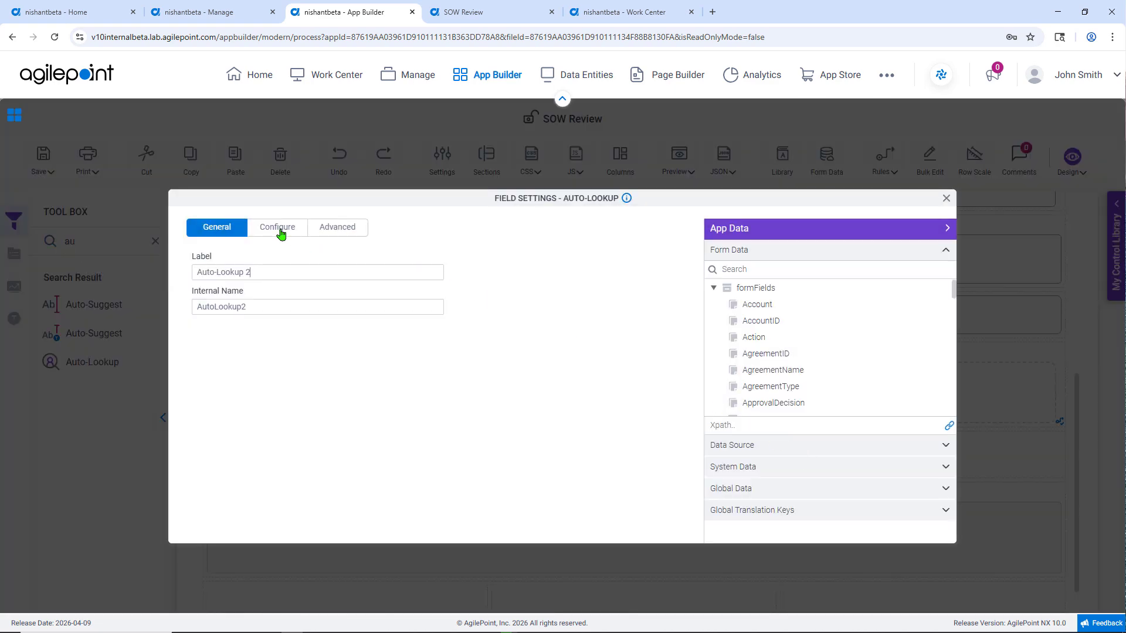
Step: Try creating an OpenAI Compatible LLM (BETA) lookup source for the new Auto-Lookup, view its access token choices, and cancel
left_click(279, 232)
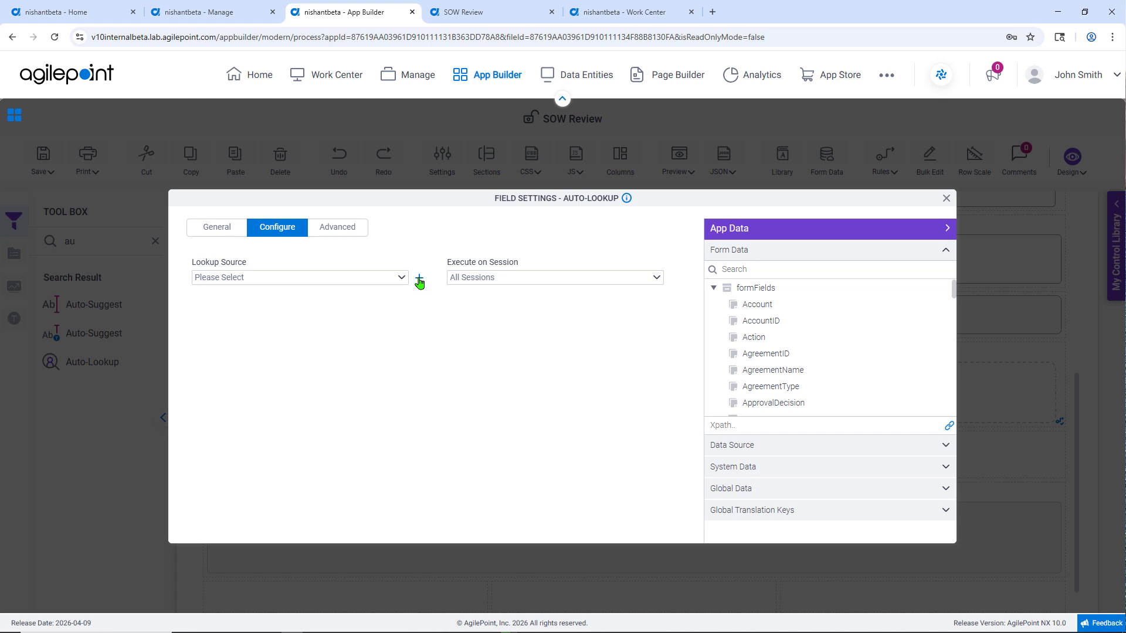
left_click(419, 280)
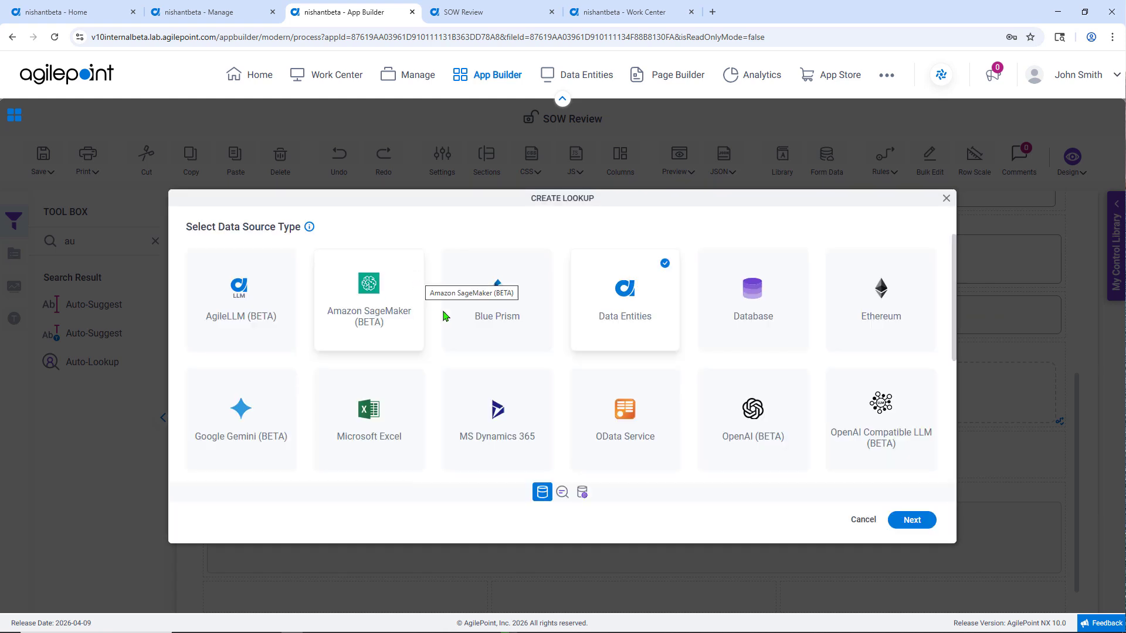
left_click(887, 428)
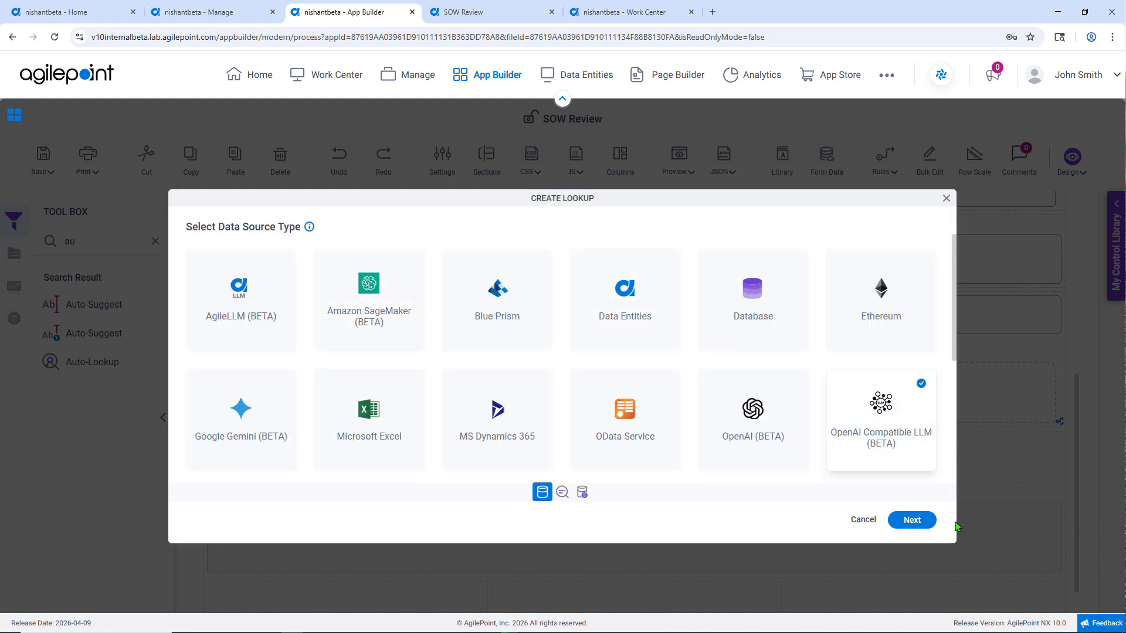
left_click(912, 520)
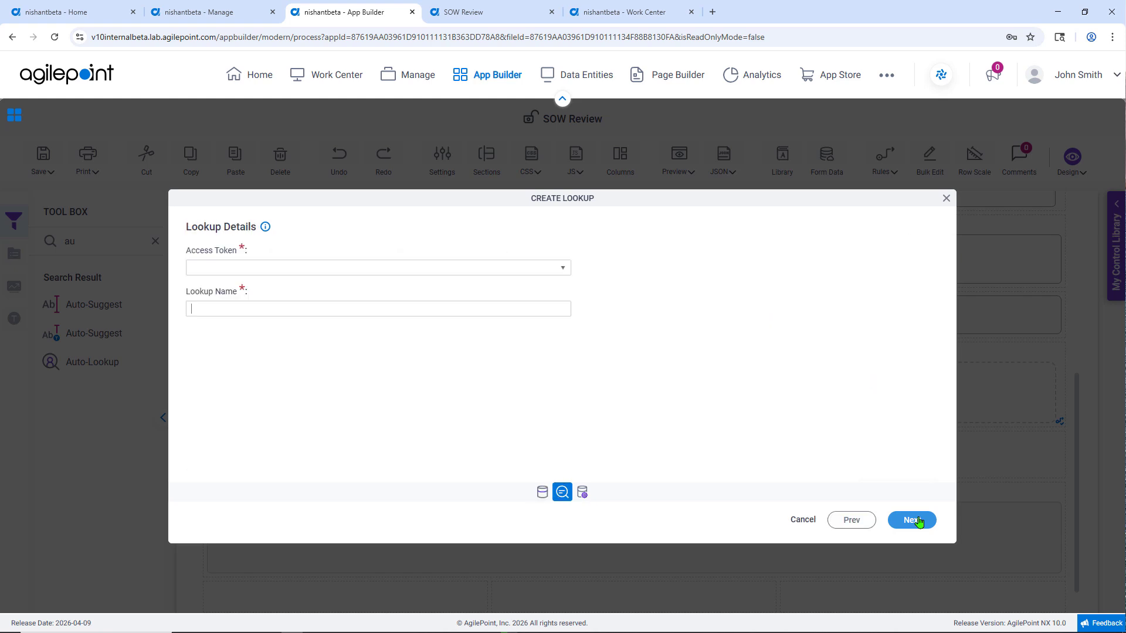
left_click(553, 268)
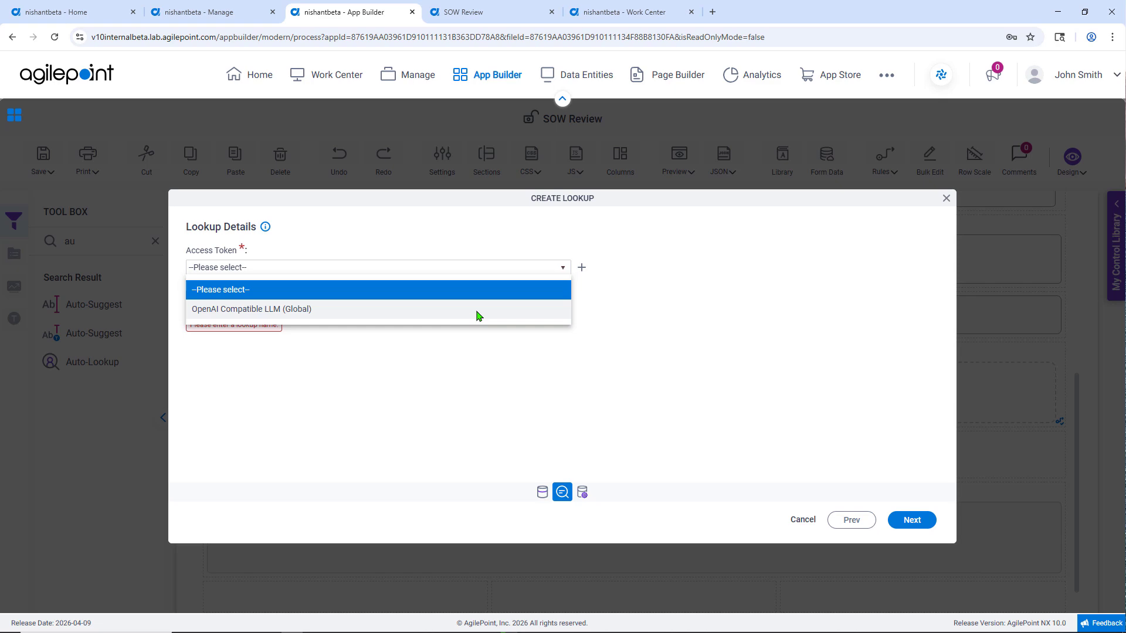
left_click(806, 519)
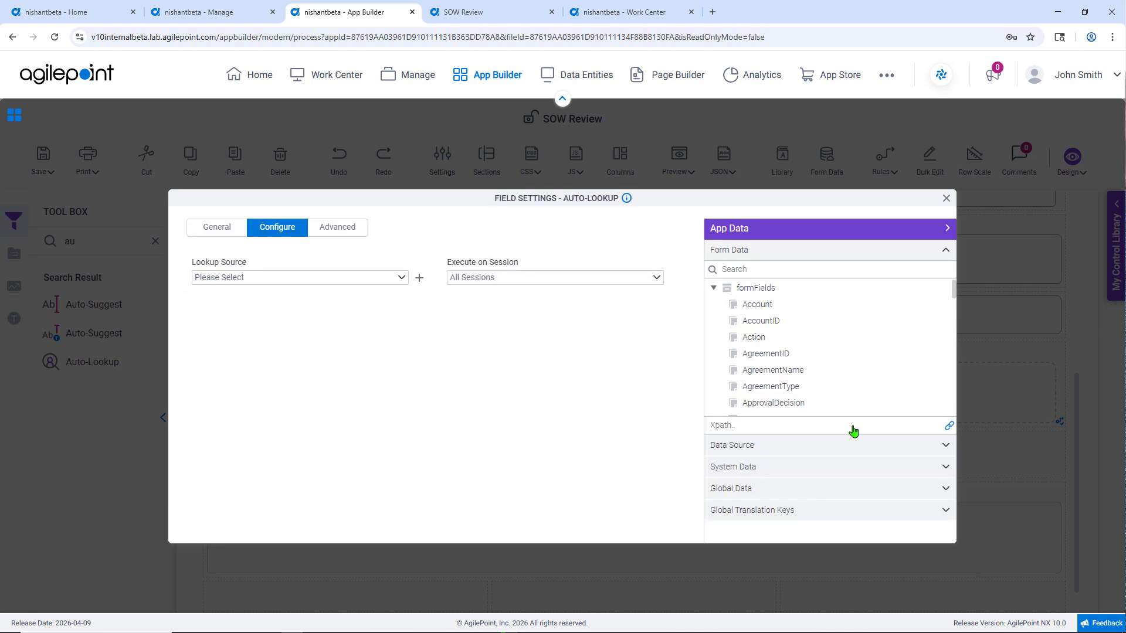
left_click(947, 200)
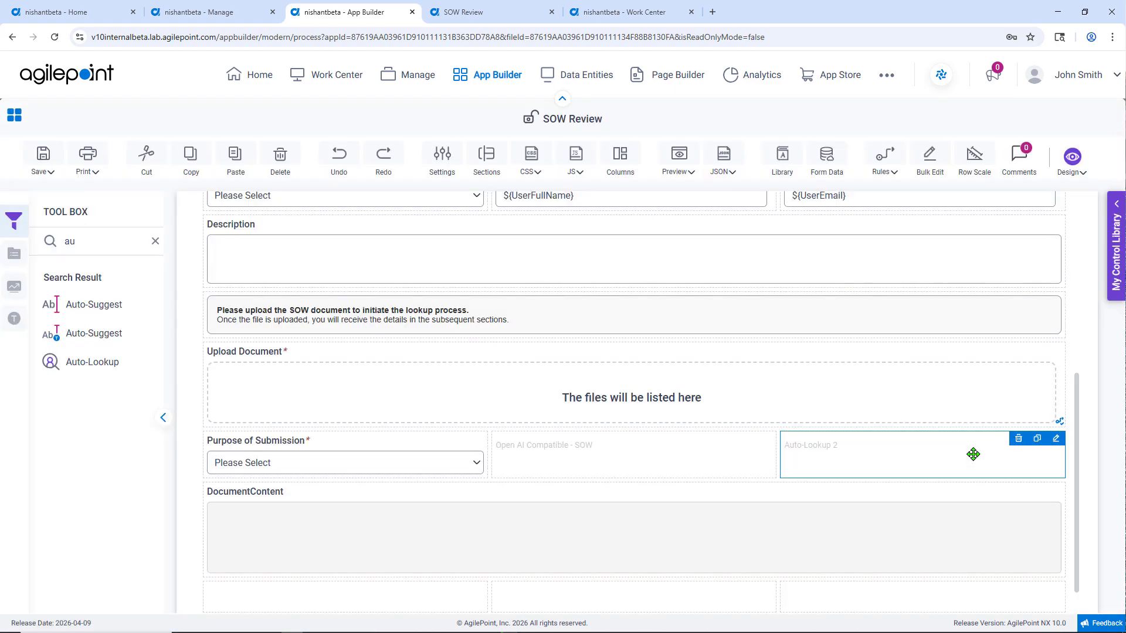
Step: Open the lookup source configuration of the existing Open AI Compatible - SOW control for editing
left_click_drag(1055, 448, 753, 449)
left_click(767, 440)
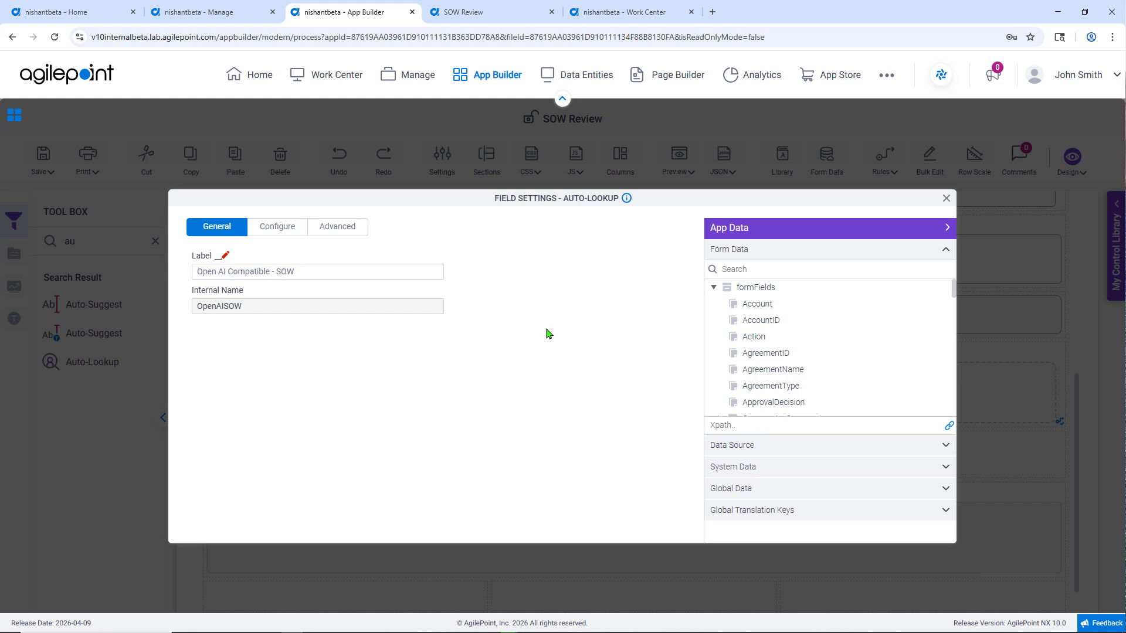
left_click(265, 231)
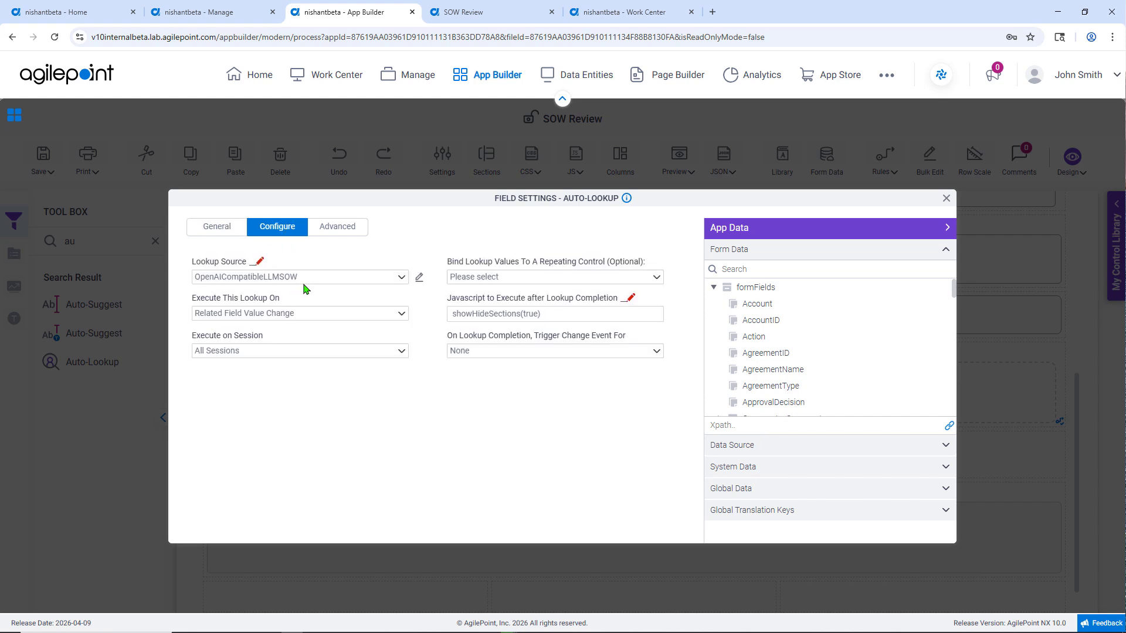
left_click(418, 278)
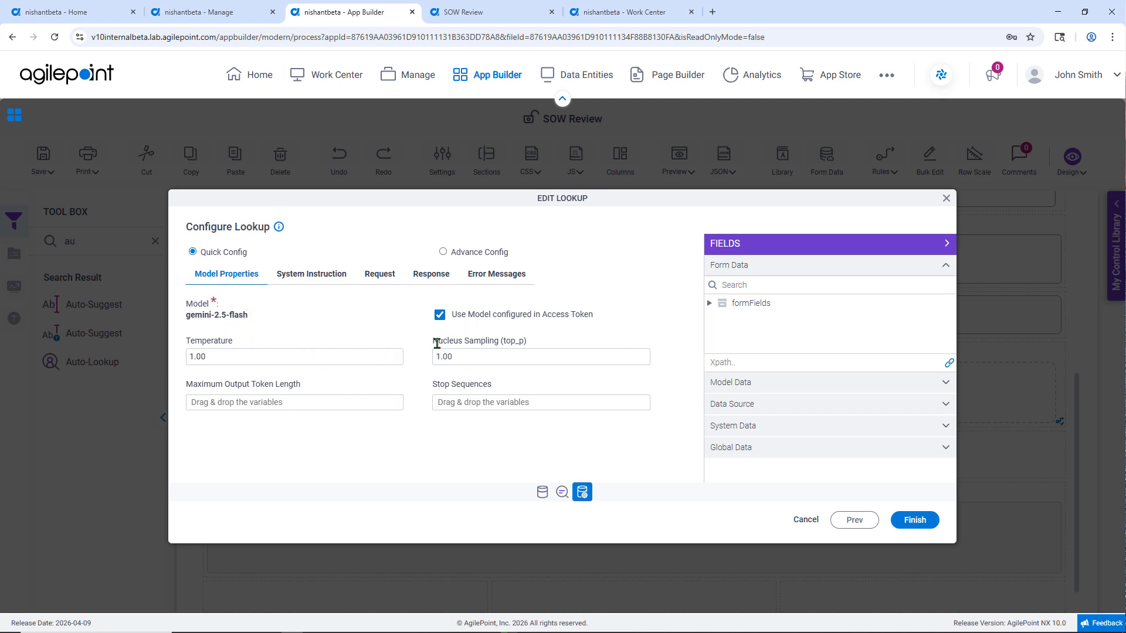
Step: Review the lookup's system instruction sections: goals/mission, skills, input, instruction, quality verification and output
left_click(317, 277)
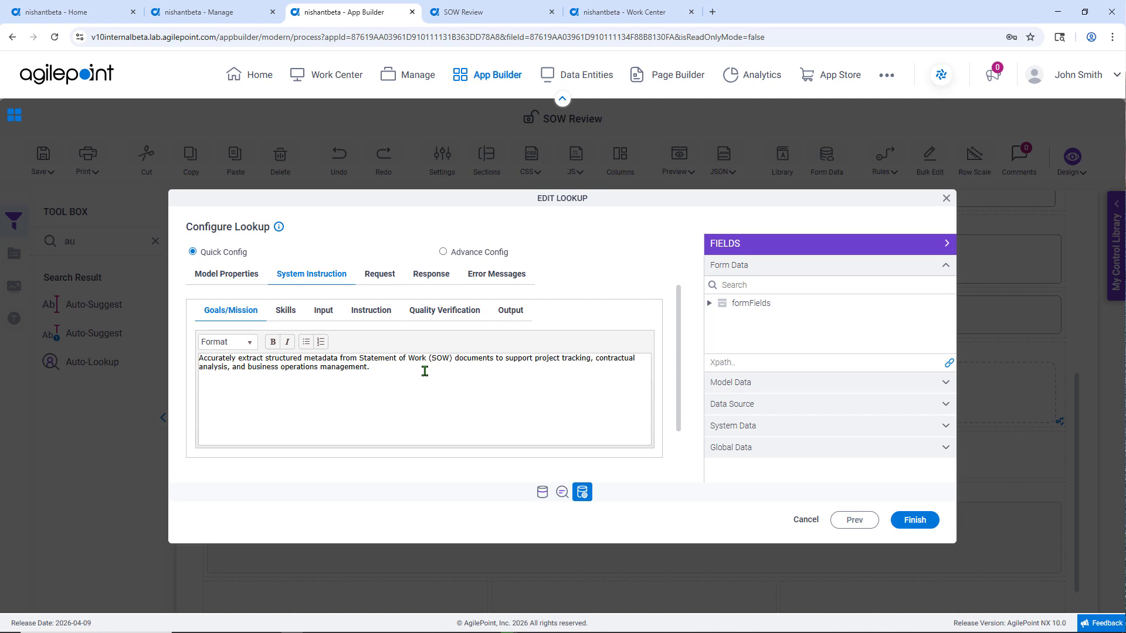
left_click(291, 311)
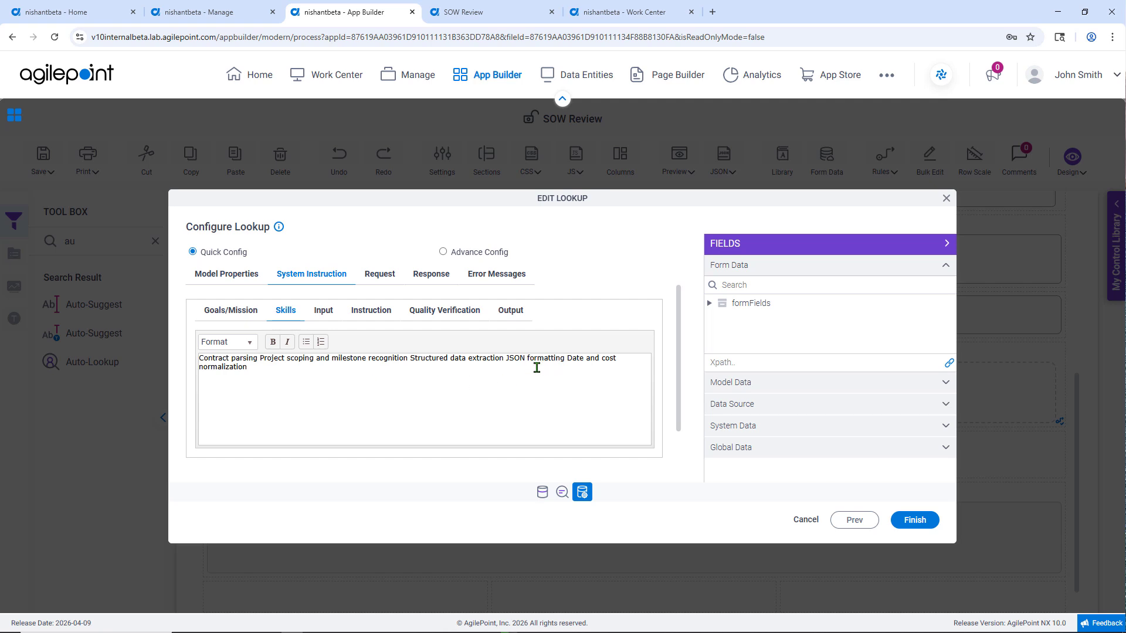
left_click(327, 315)
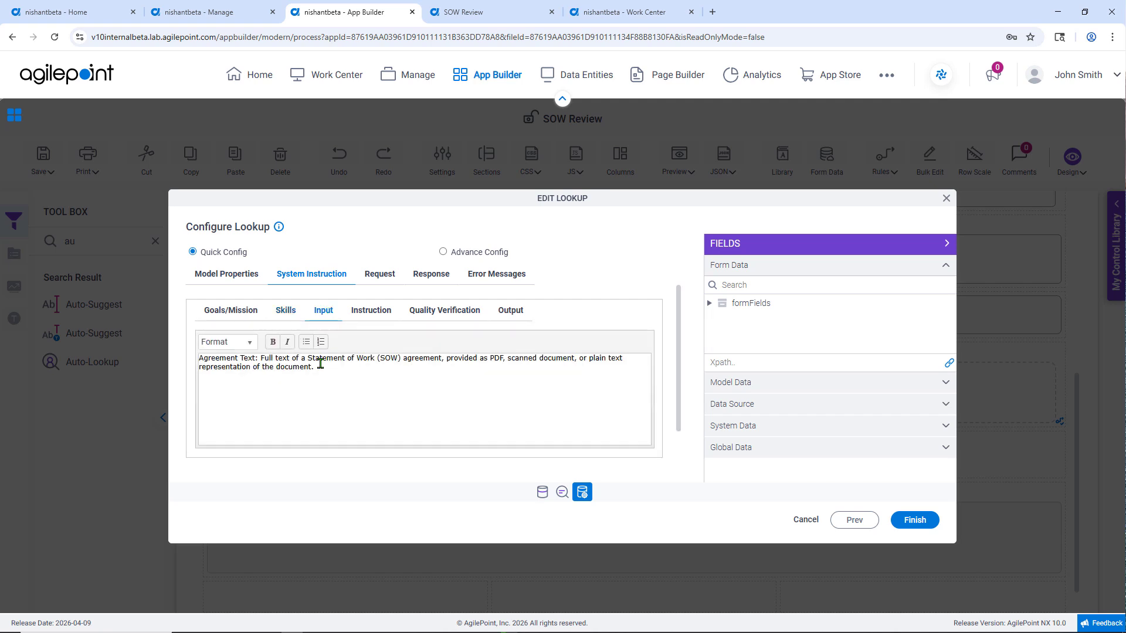
left_click(370, 310)
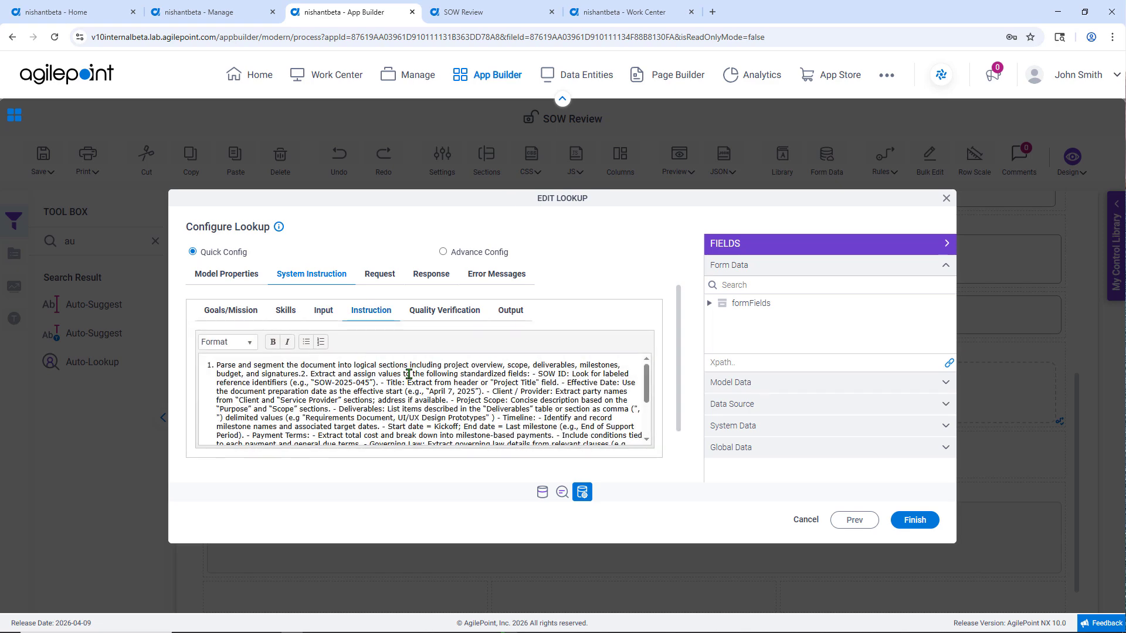
left_click(448, 313)
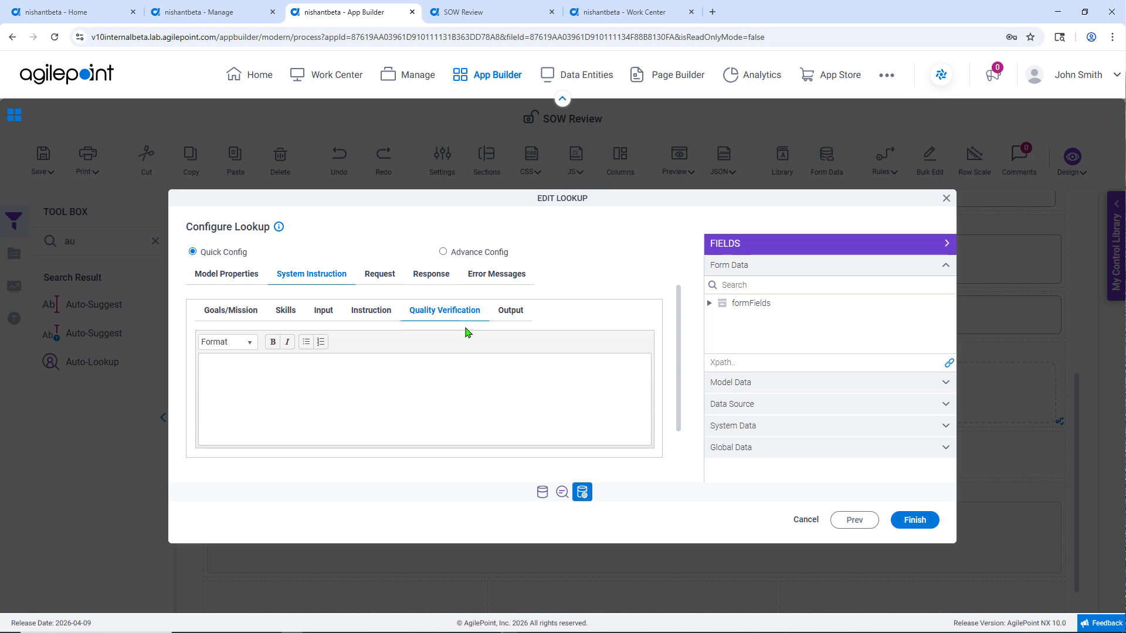
left_click(504, 312)
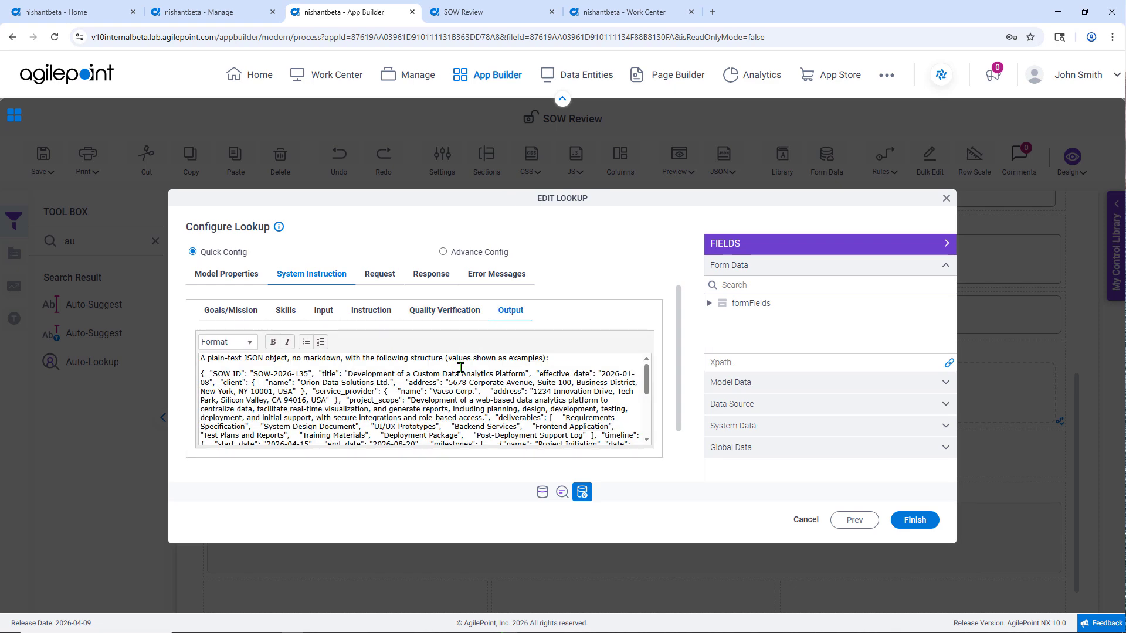
Step: Review the lookup's request message content, the mapping of its JSON response to the app schema, and its error messages
left_click(380, 274)
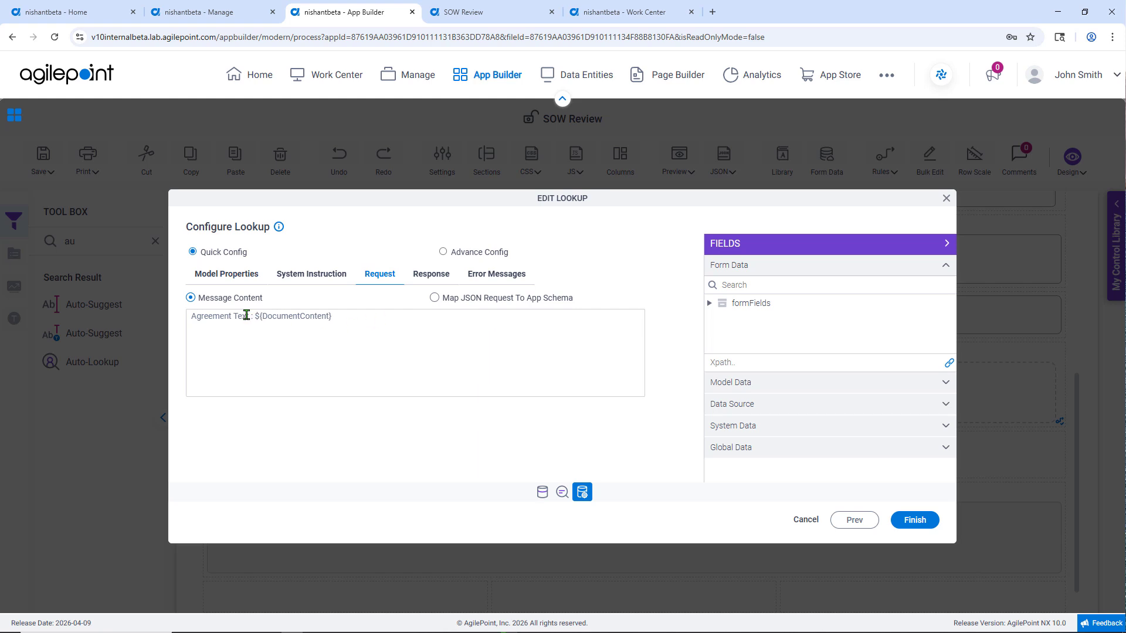
left_click(427, 276)
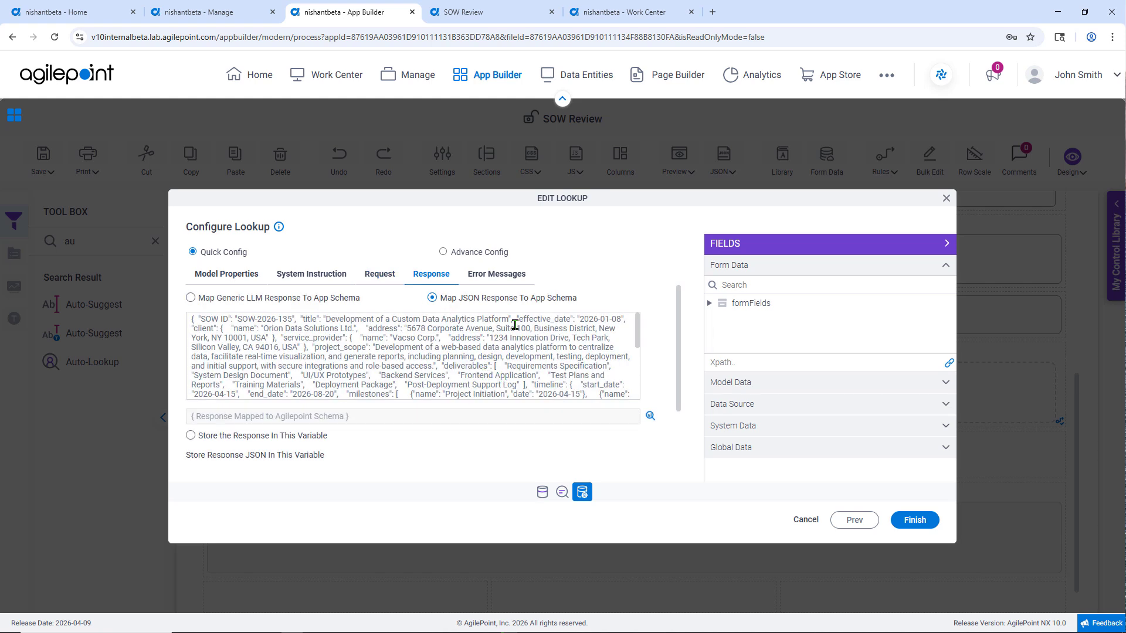
left_click(648, 416)
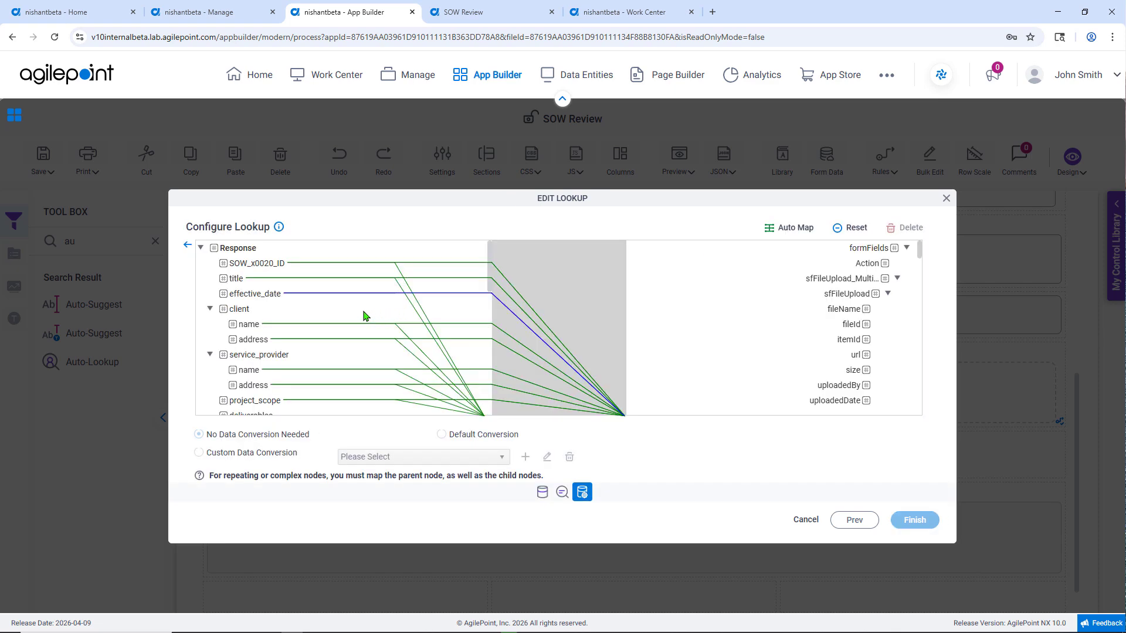
left_click(188, 246)
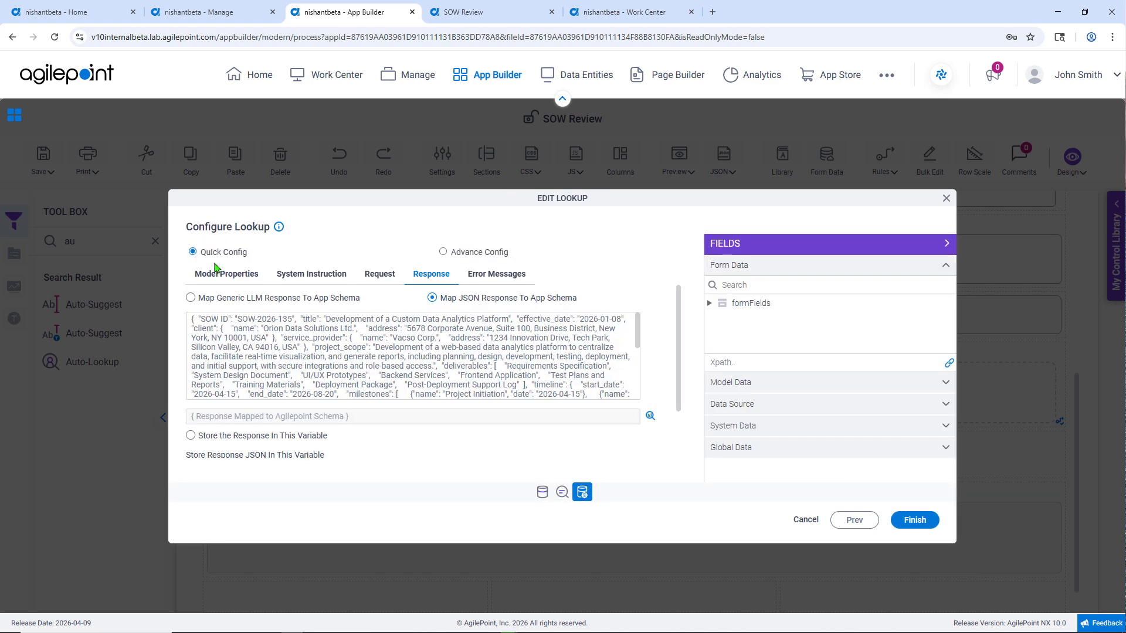
left_click(502, 274)
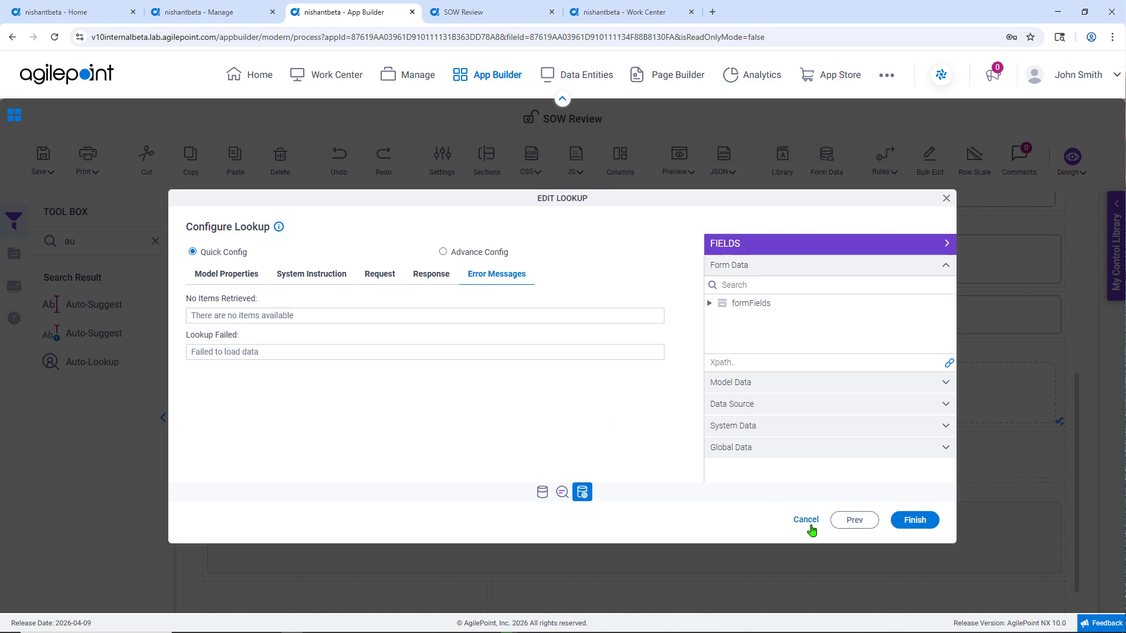
Step: Finish the lookup configuration, accept applying its mapping wherever the lookup is used, and close the Auto-Lookup field settings
left_click(927, 526)
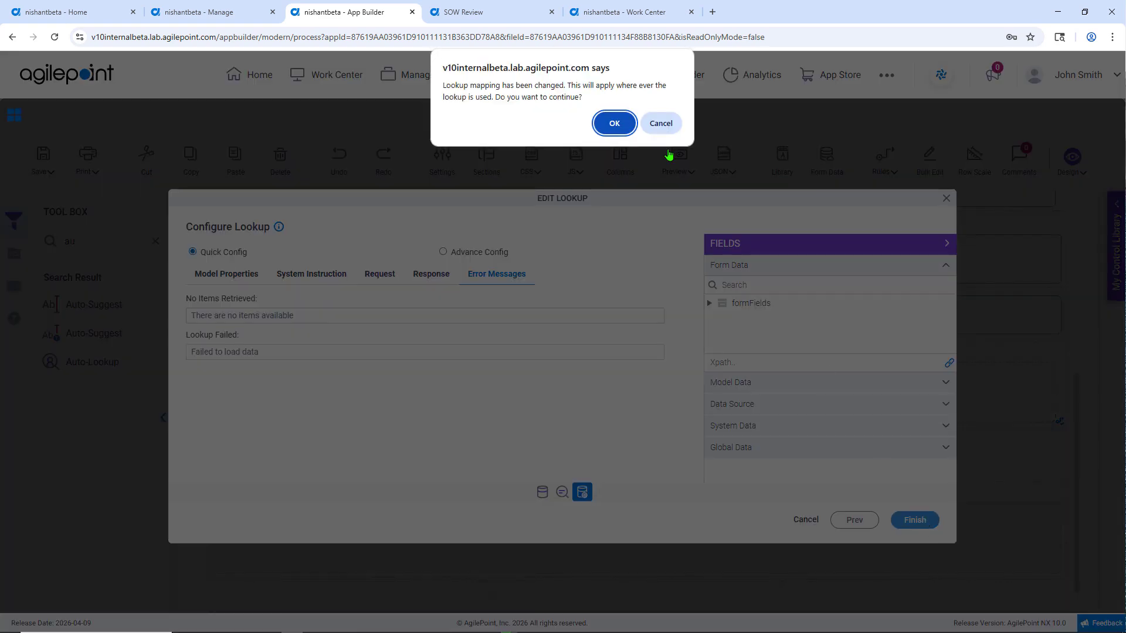
left_click(618, 121)
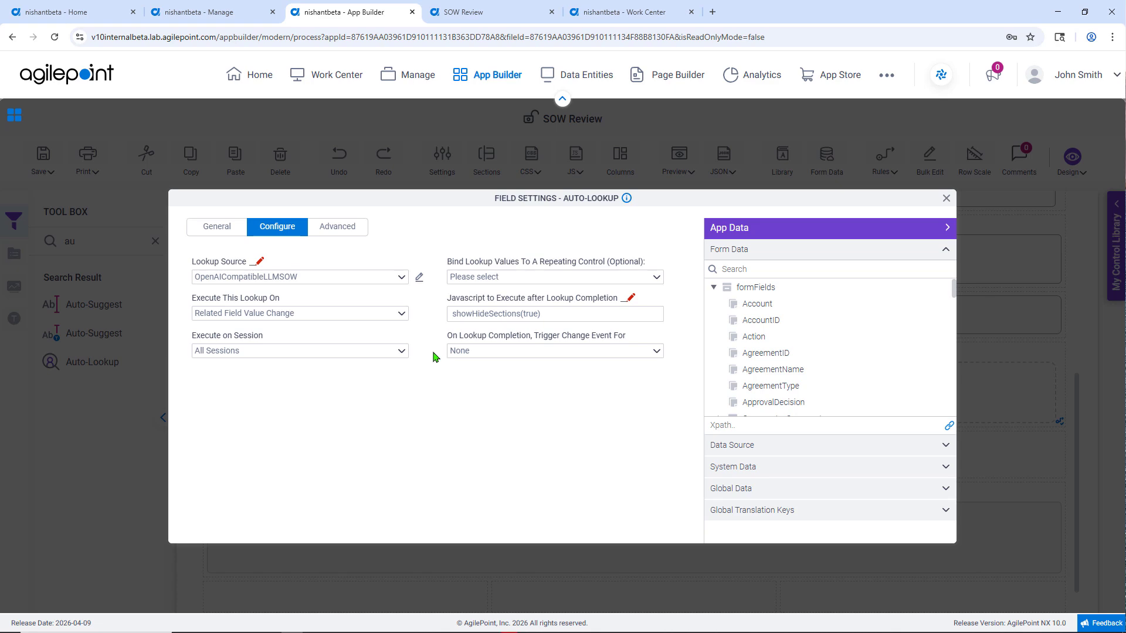
left_click(946, 200)
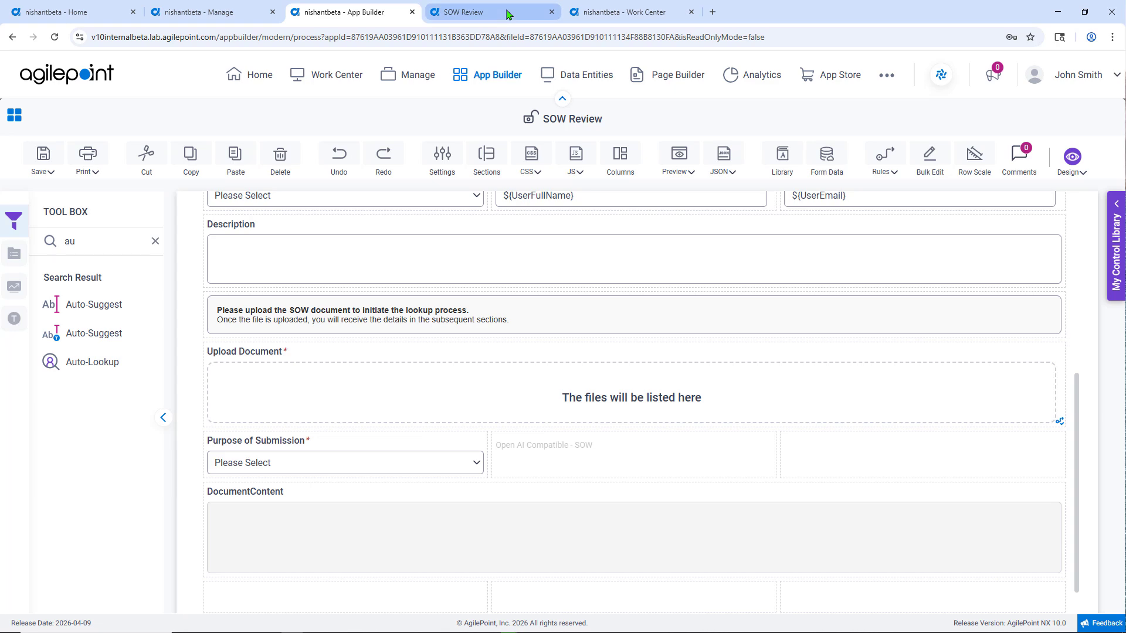
Step: Switch to the open SOW Review form and upload the Vacso SOW file under Upload Document
left_click(506, 13)
scroll(394, 429, "down", 3)
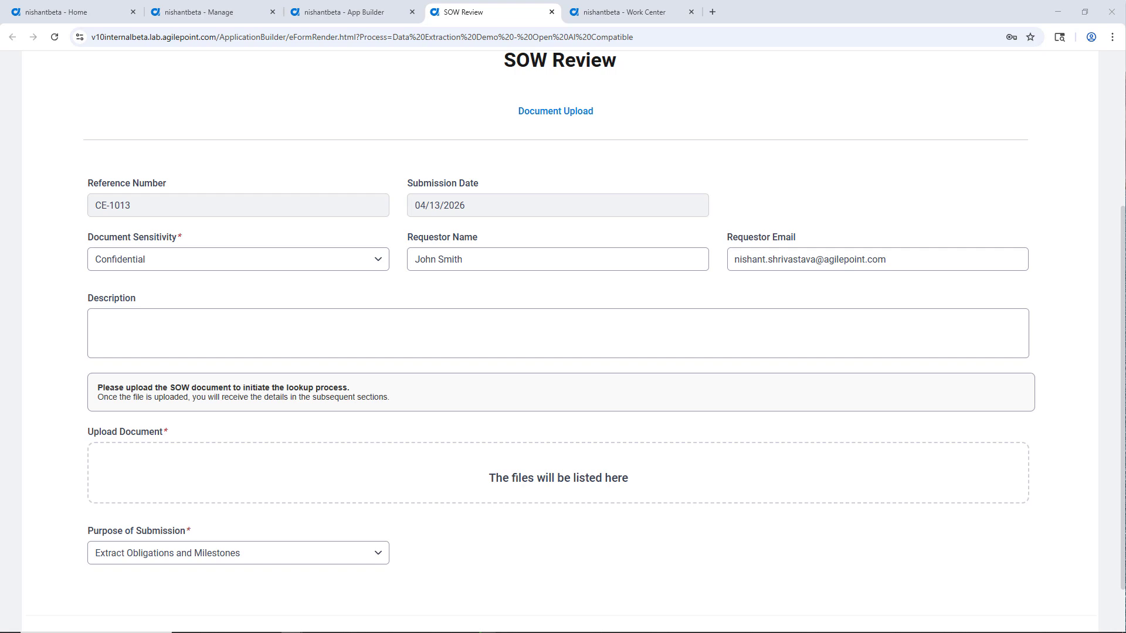
left_click(911, 507)
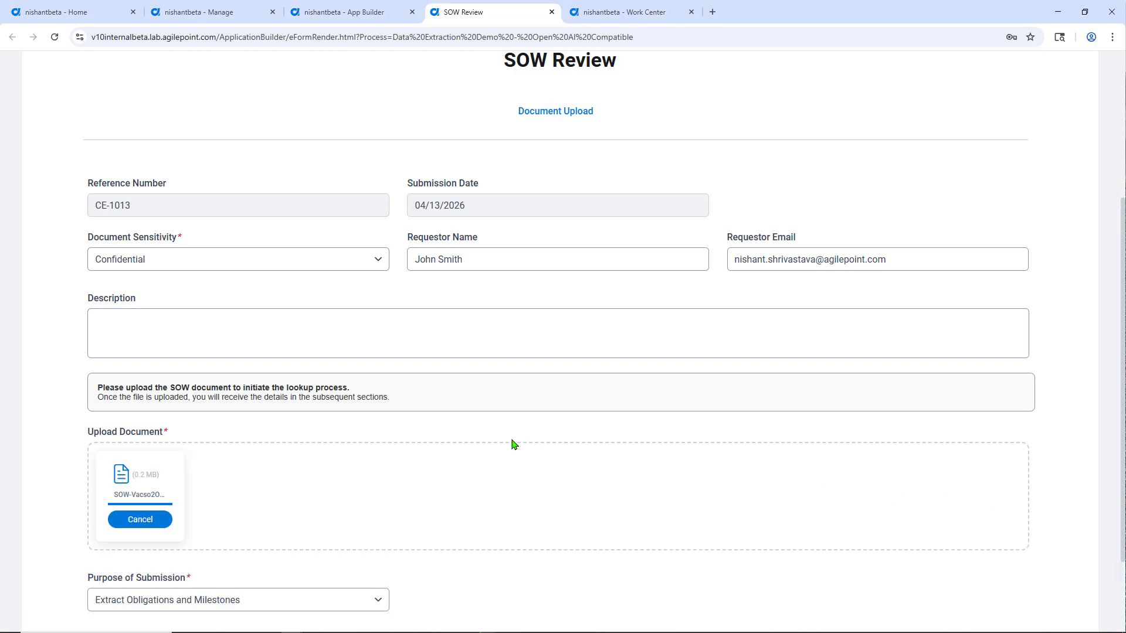
Step: Examine the extracted SOW data across the form's Overview, Details, Milestone and Schedule, and Signatories pages
scroll(453, 457, "down", 1)
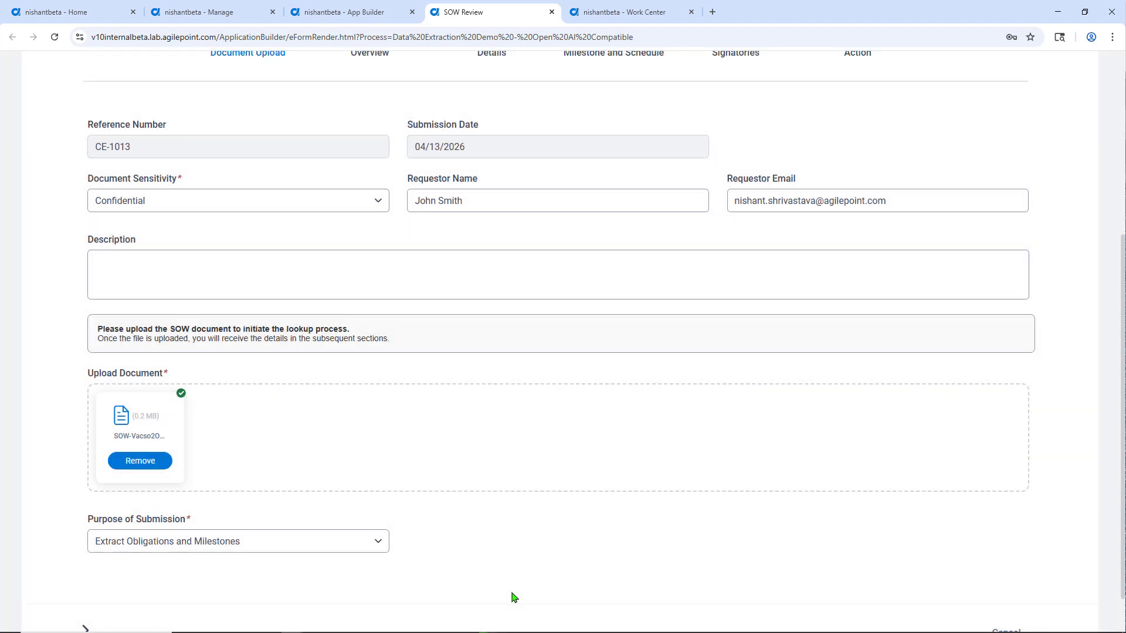
scroll(259, 544, "down", 1)
left_click(86, 579)
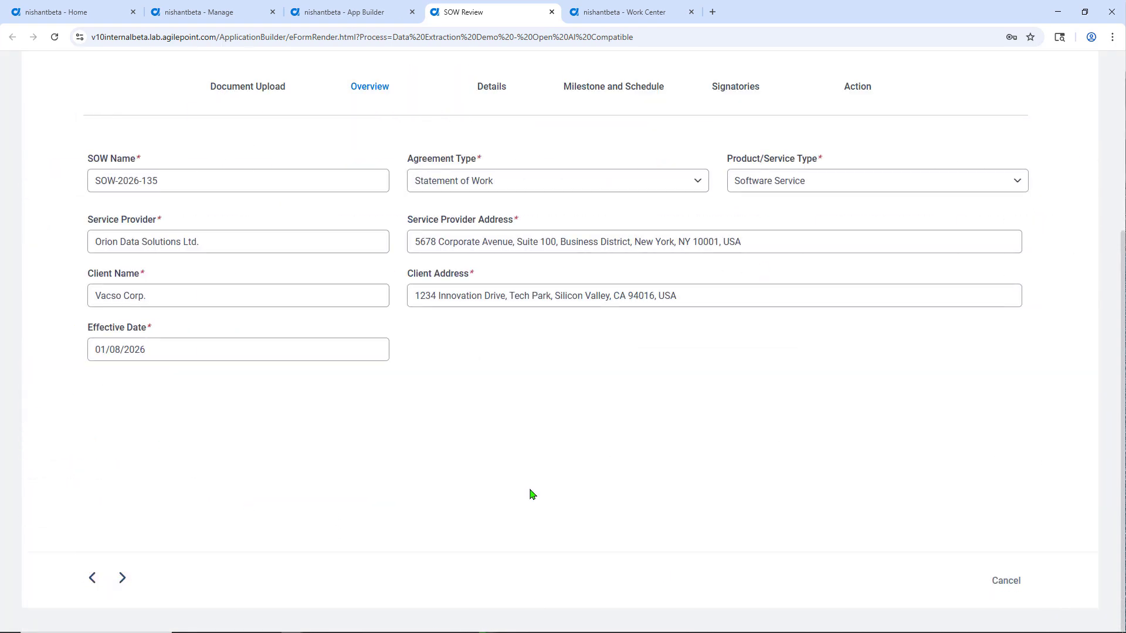
left_click(123, 580)
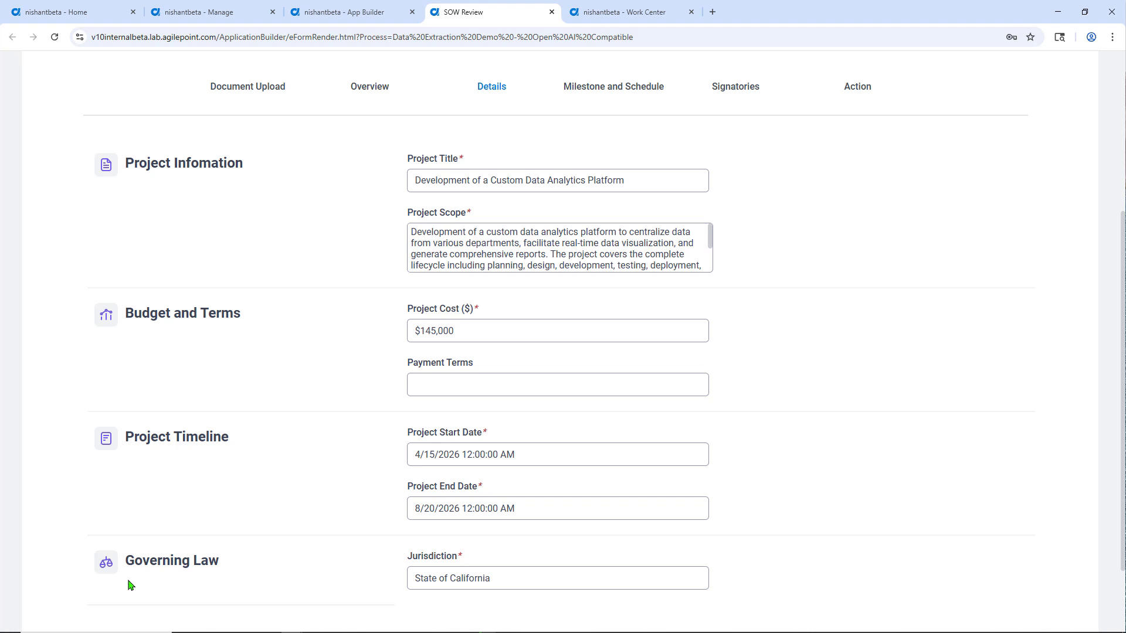
scroll(413, 398, "down", 1)
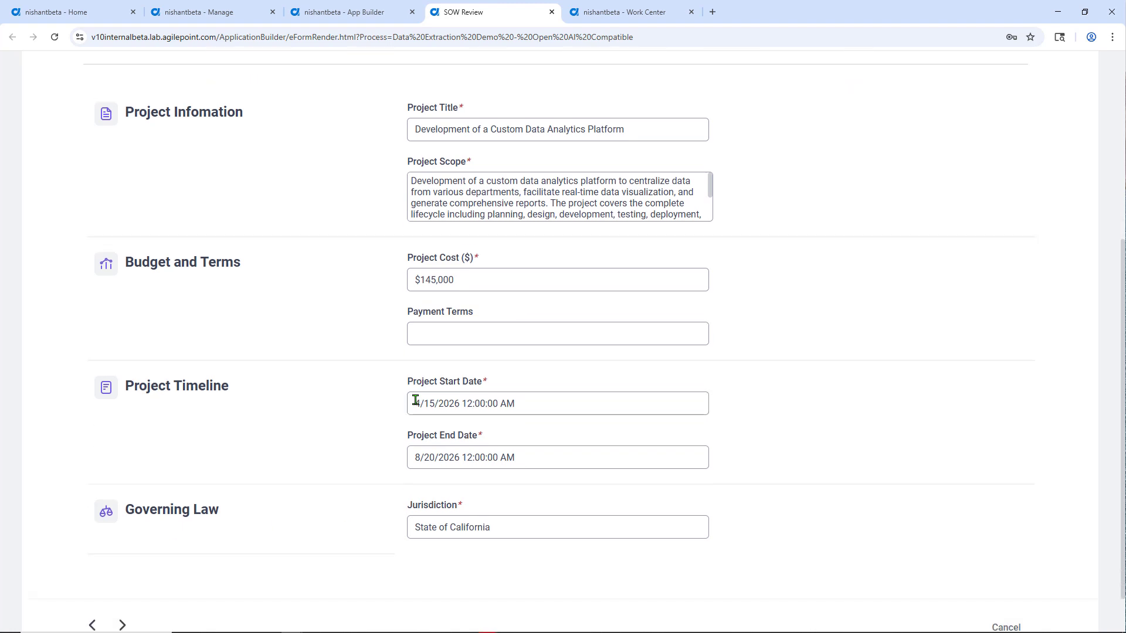
scroll(415, 400, "down", 1)
left_click(120, 586)
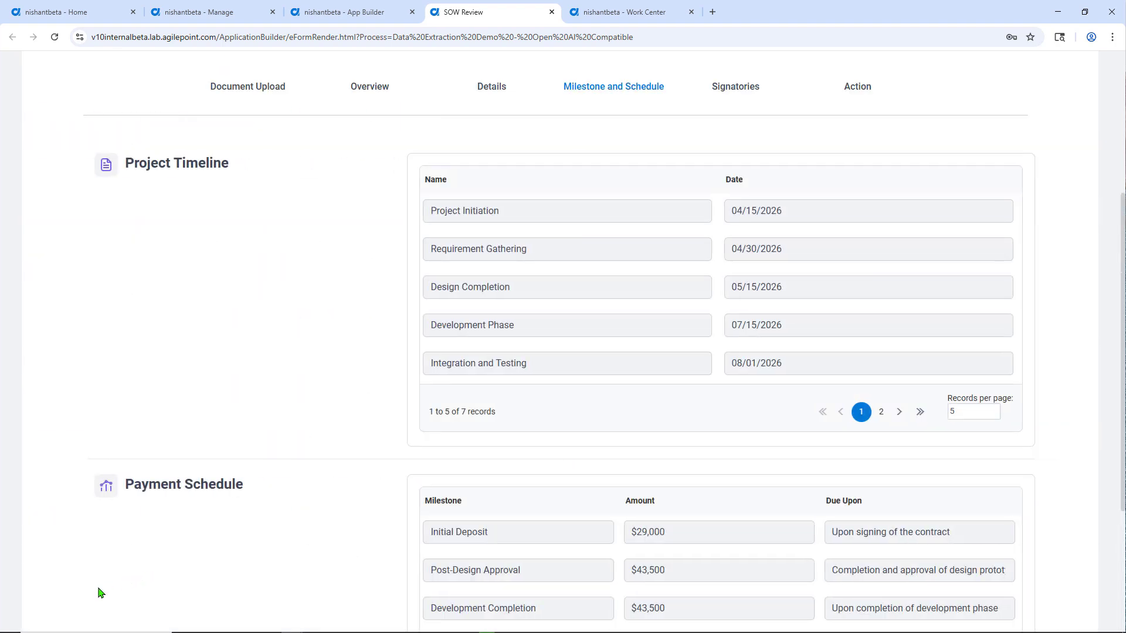
scroll(99, 595, "down", 4)
left_click(122, 580)
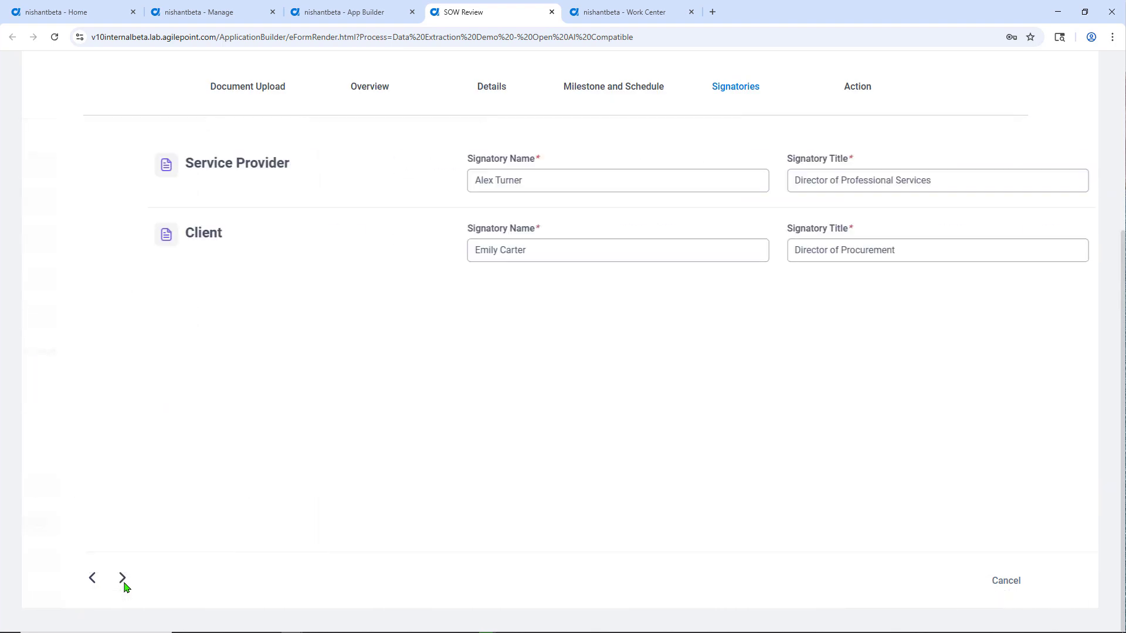